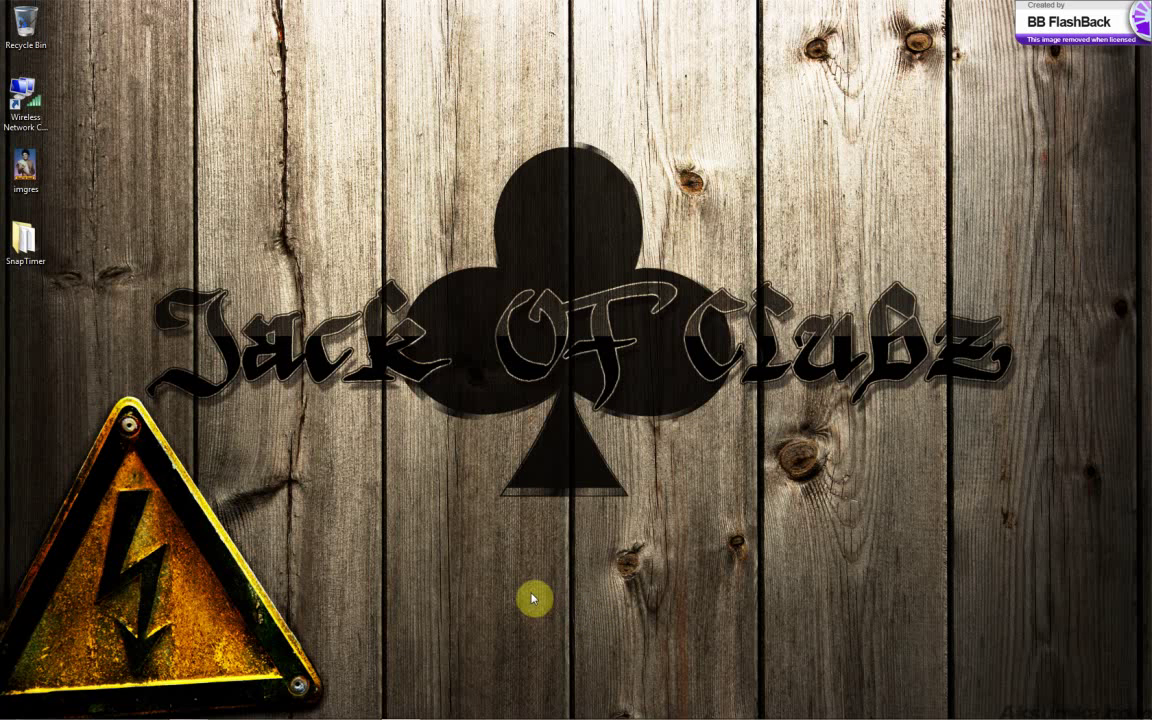
- Restore the System window showing Windows 7 Home Premium, Core i7 and 8.00 GB RAM, then close it
{"action": "mouse_move", "coordinate": [406, 714]}
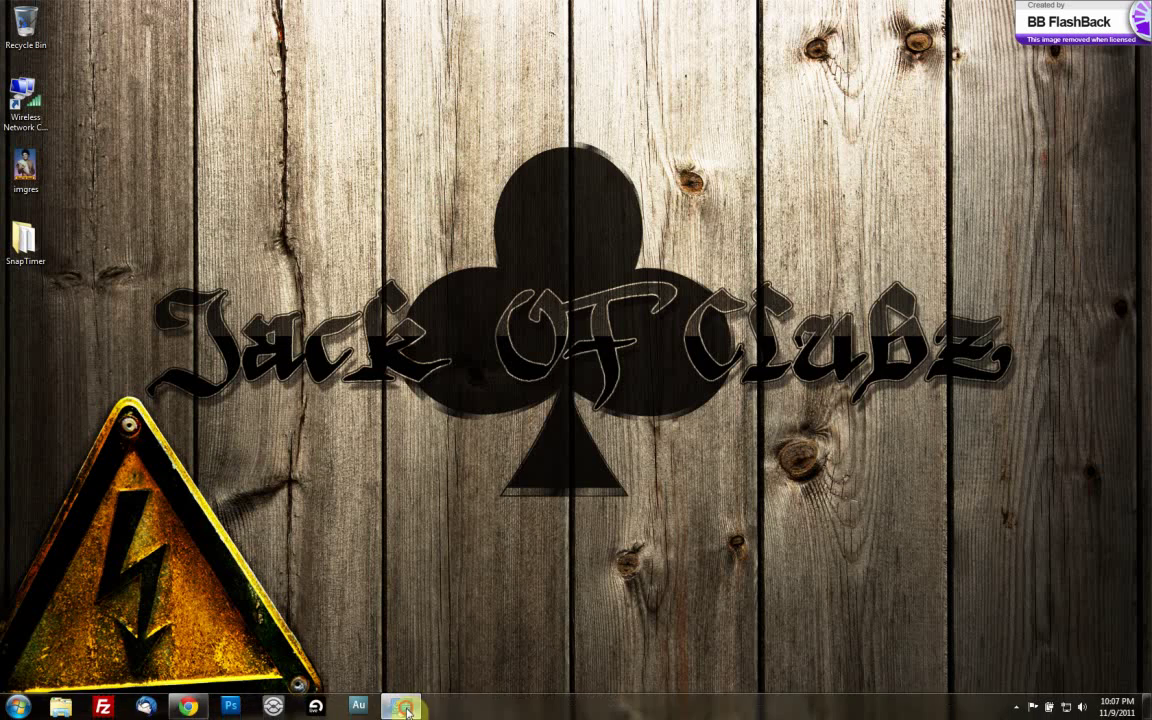
{"action": "left_click", "coordinate": [412, 700]}
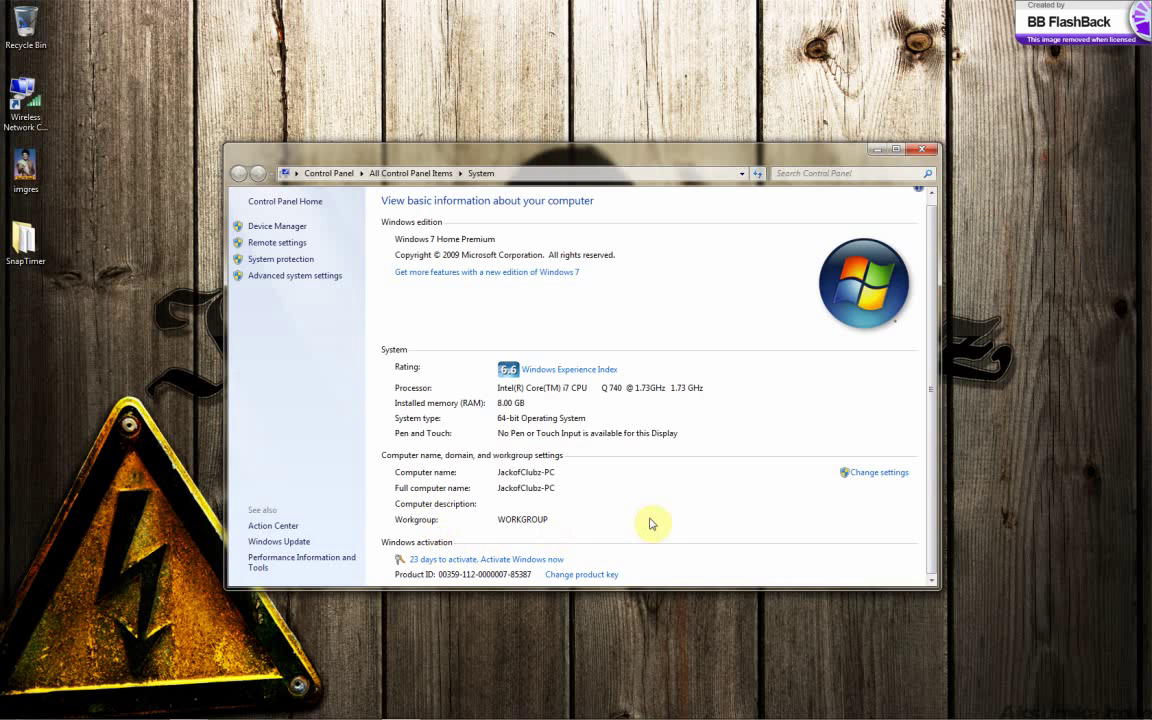
{"action": "left_click", "coordinate": [924, 150]}
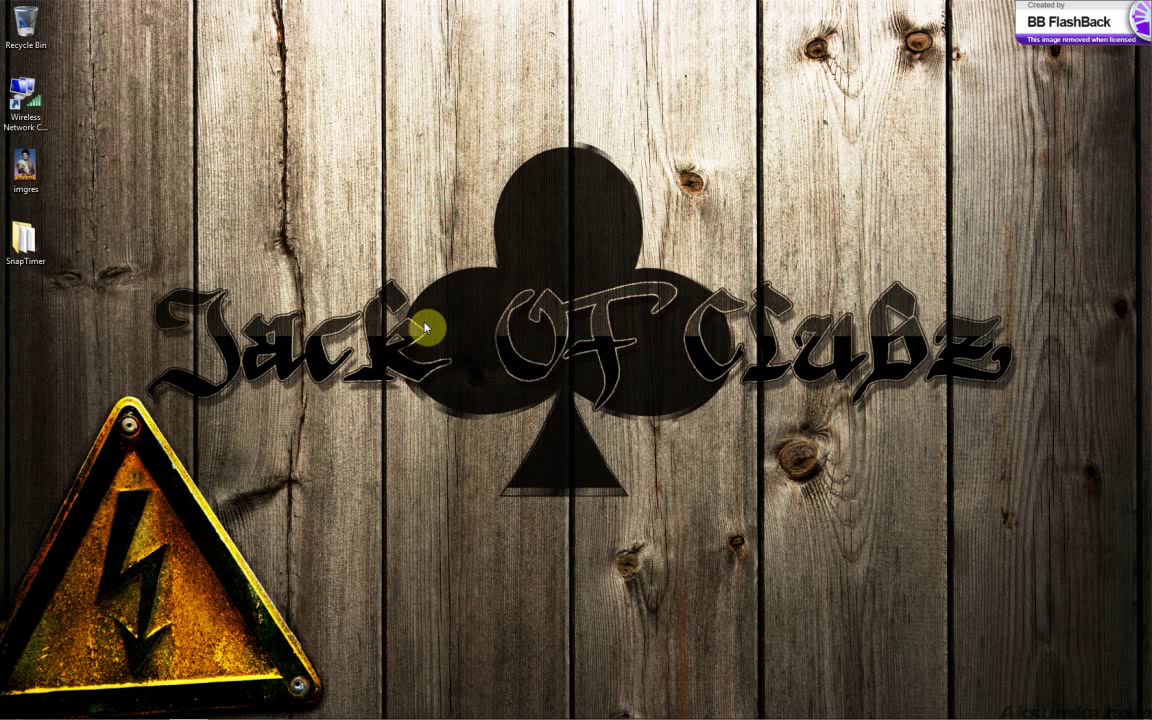
- Launch Traktor 2 from the taskbar, approve the UAC prompt, and move its window into place
{"action": "mouse_move", "coordinate": [250, 715]}
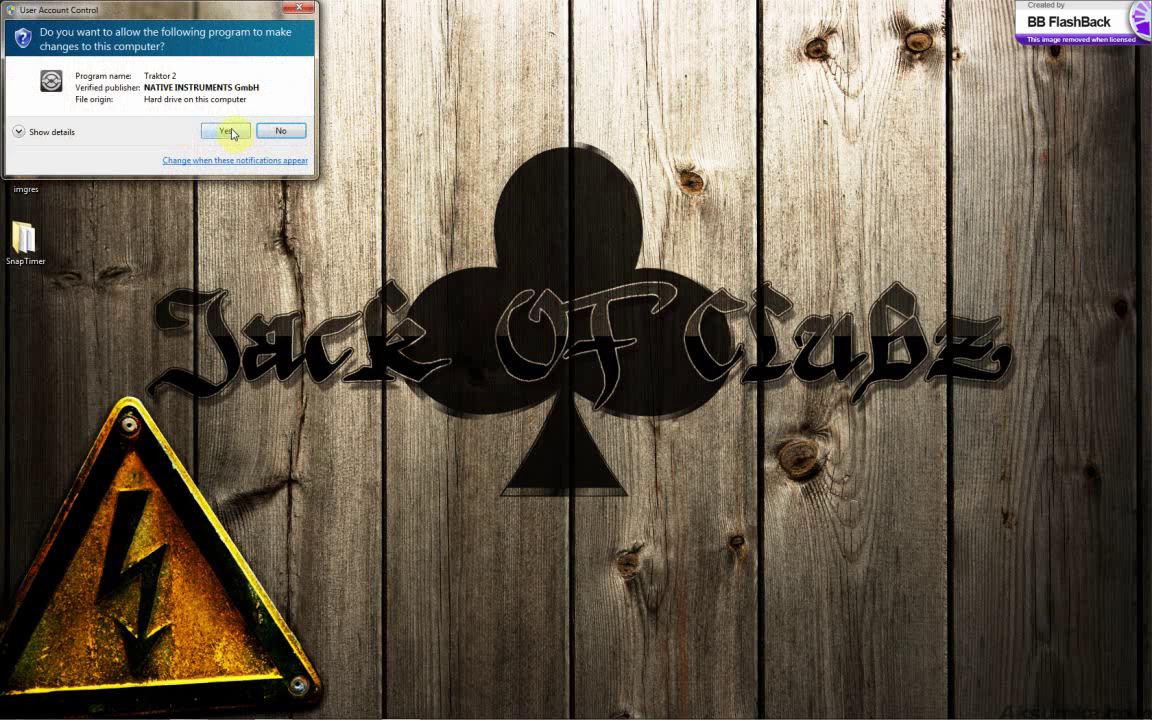
{"action": "left_click", "coordinate": [228, 131]}
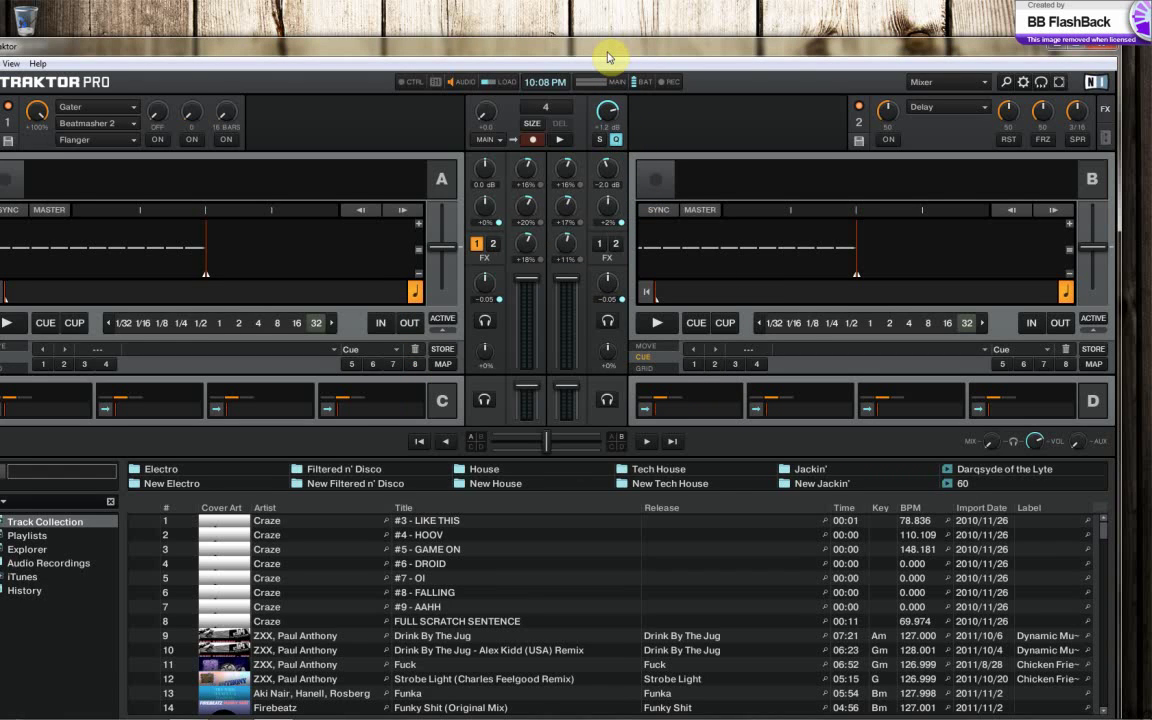
{"action": "left_click_drag", "start_coordinate": [609, 51], "coordinate": [631, 22]}
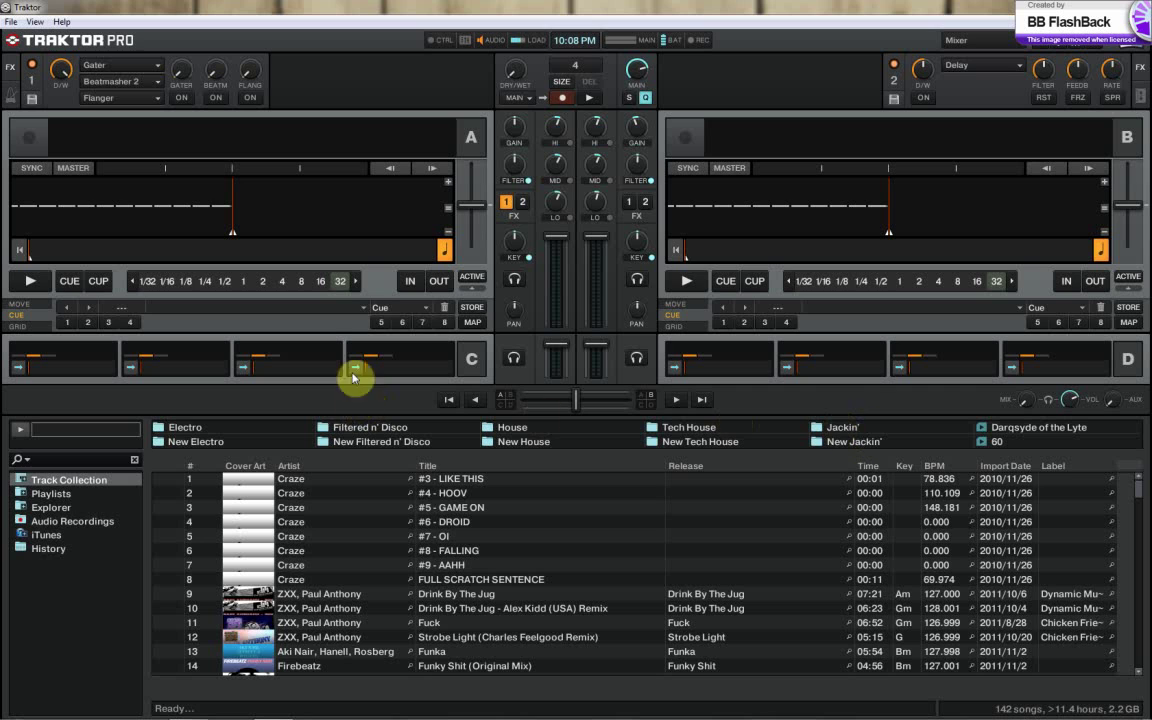
- Open the Darqsyde of the Lyte playlist, then load Big Bad Wolf on deck A and Community Funk on deck B
{"action": "left_click", "coordinate": [1030, 428]}
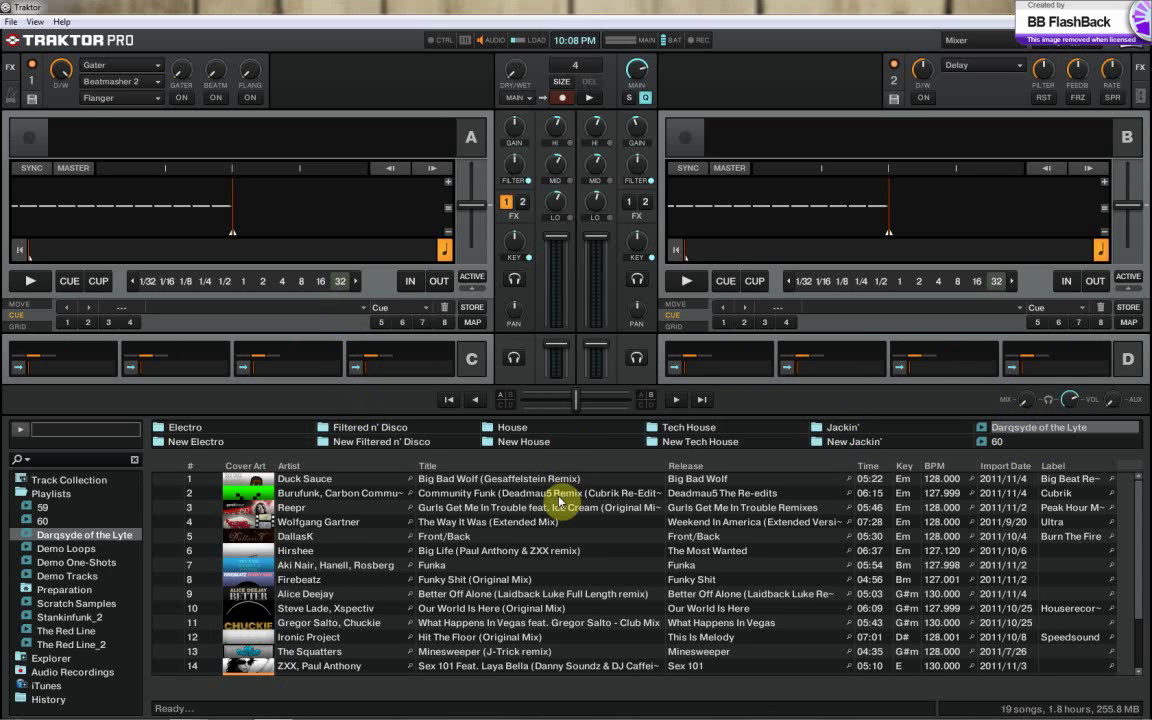
{"action": "left_click_drag", "start_coordinate": [475, 478], "coordinate": [285, 185]}
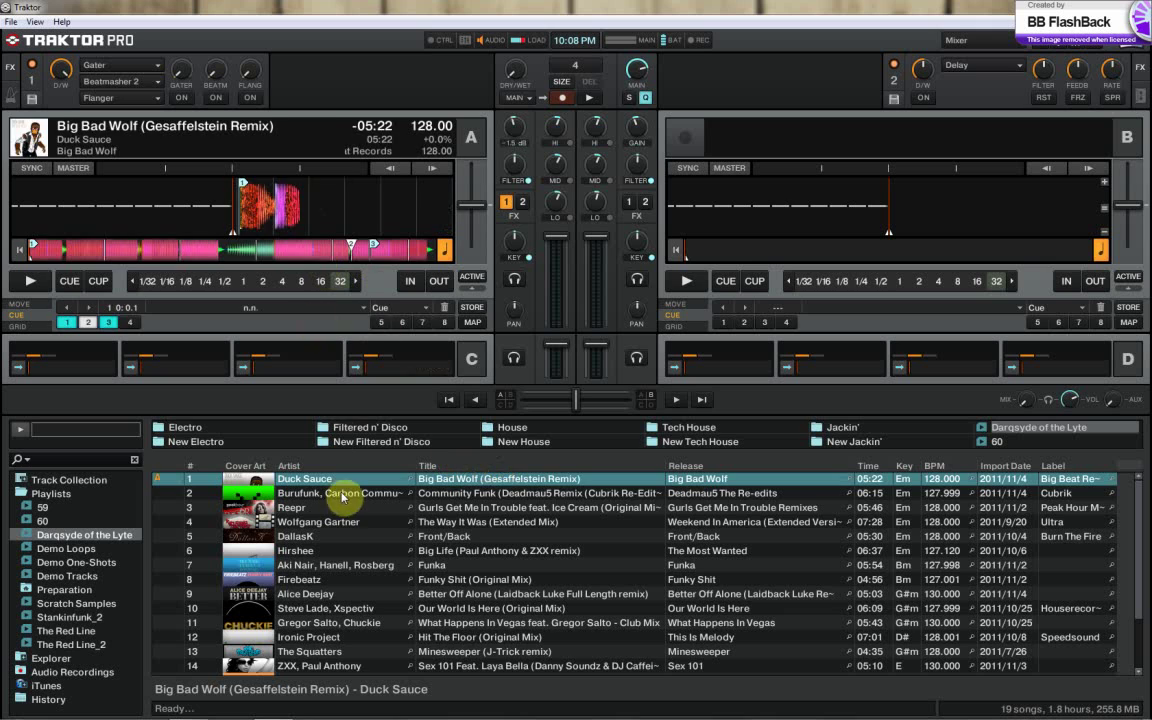
{"action": "left_click_drag", "start_coordinate": [342, 496], "coordinate": [941, 203]}
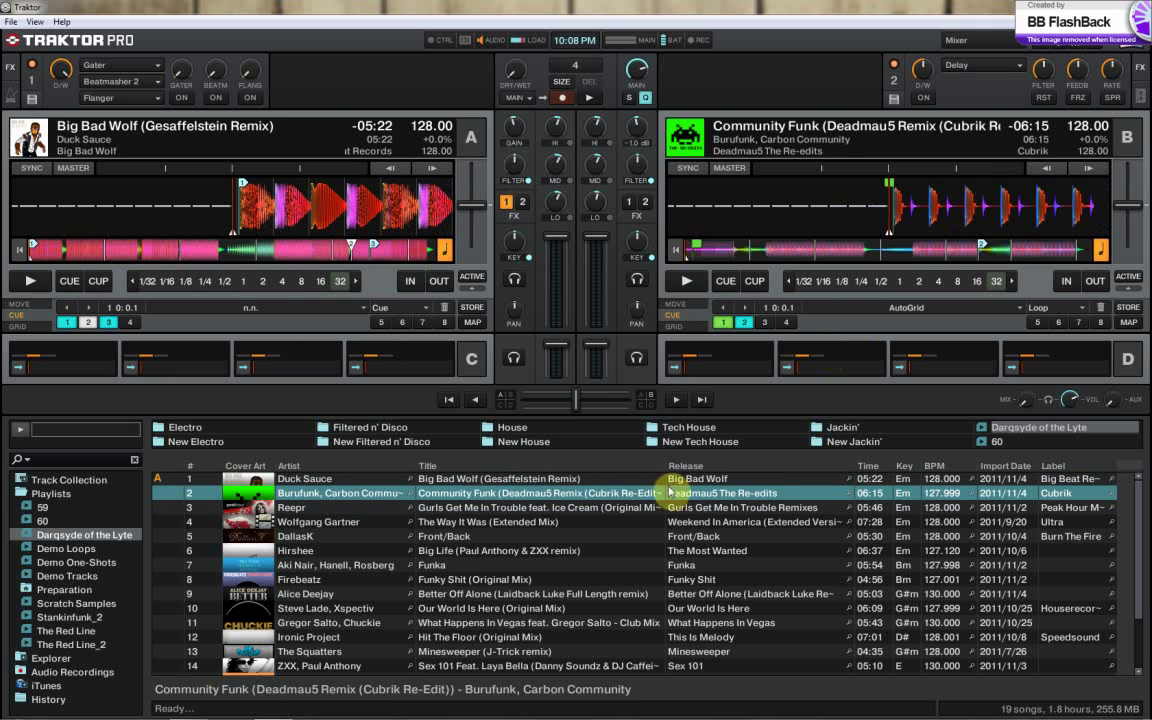
{"action": "mouse_move", "coordinate": [300, 352]}
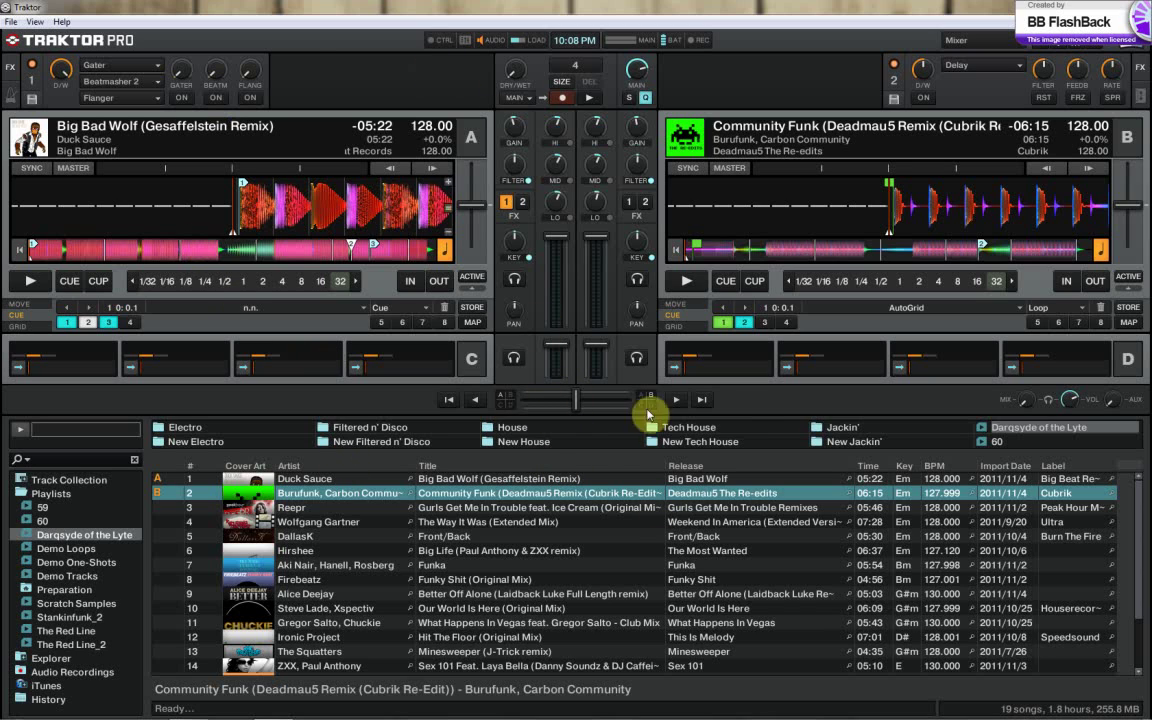
{"action": "mouse_move", "coordinate": [707, 352]}
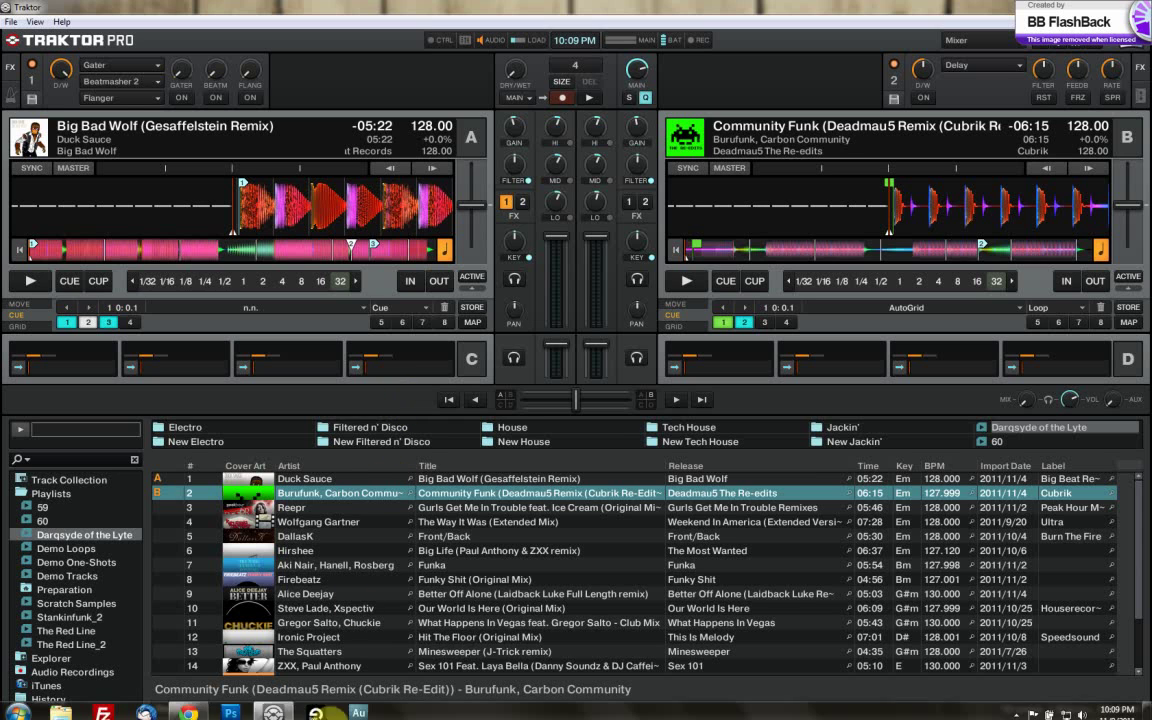
- Bring up the Crucial 64GB m4 page and highlight its product name and 500MB/s read-speed line
{"action": "left_click", "coordinate": [193, 712]}
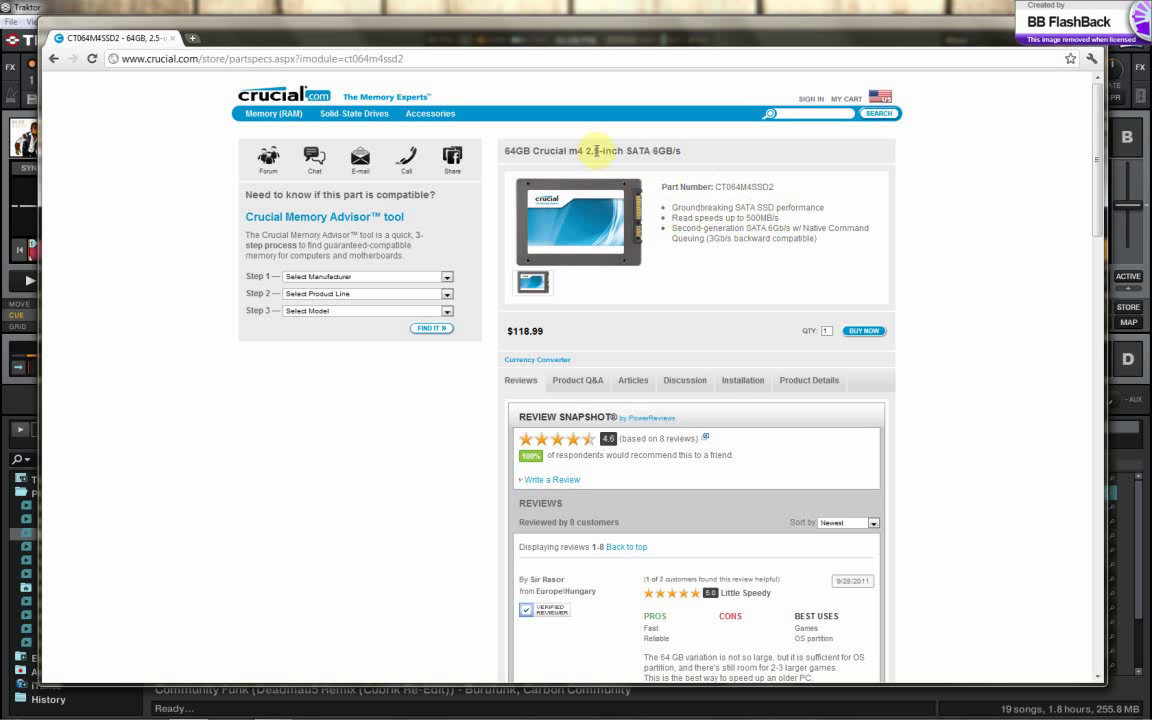
{"action": "left_click_drag", "start_coordinate": [504, 151], "coordinate": [587, 151]}
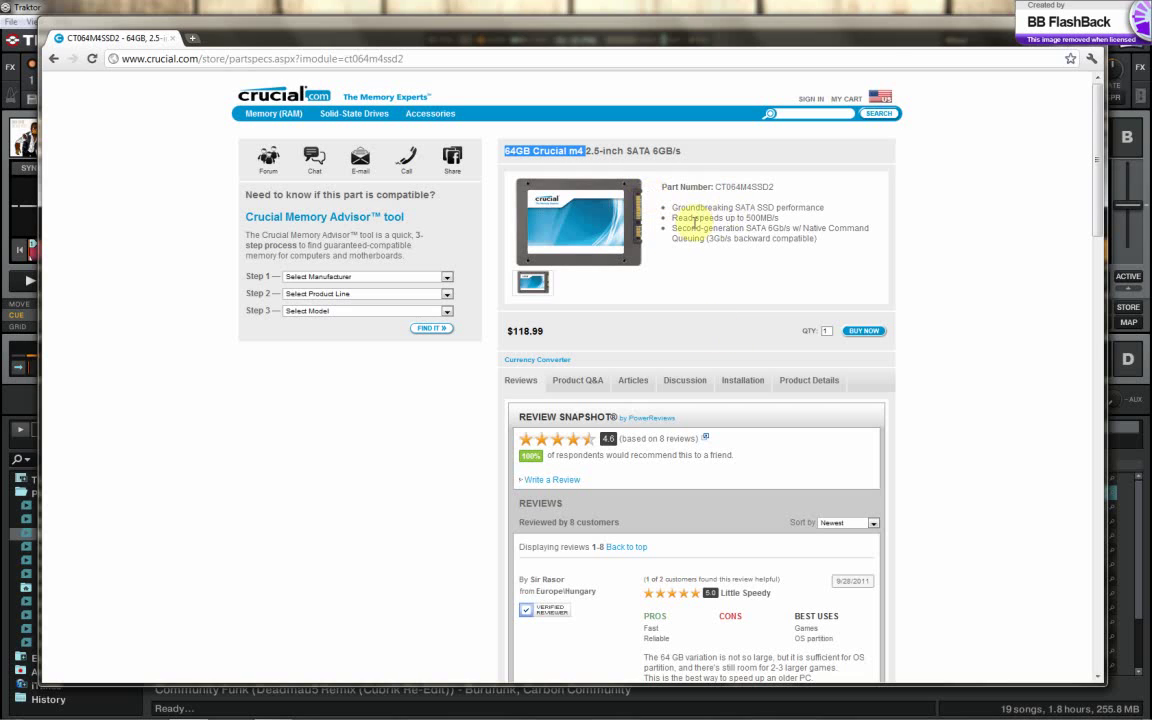
{"action": "left_click_drag", "start_coordinate": [673, 218], "coordinate": [779, 217]}
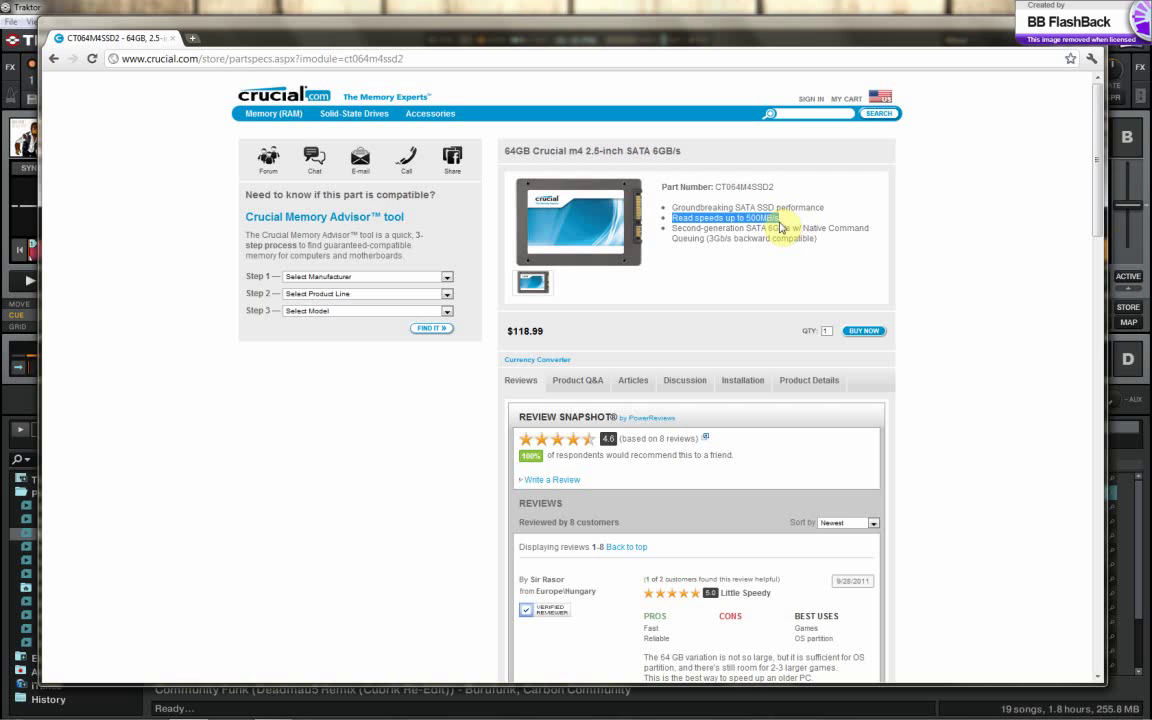
{"action": "left_click", "coordinate": [585, 217]}
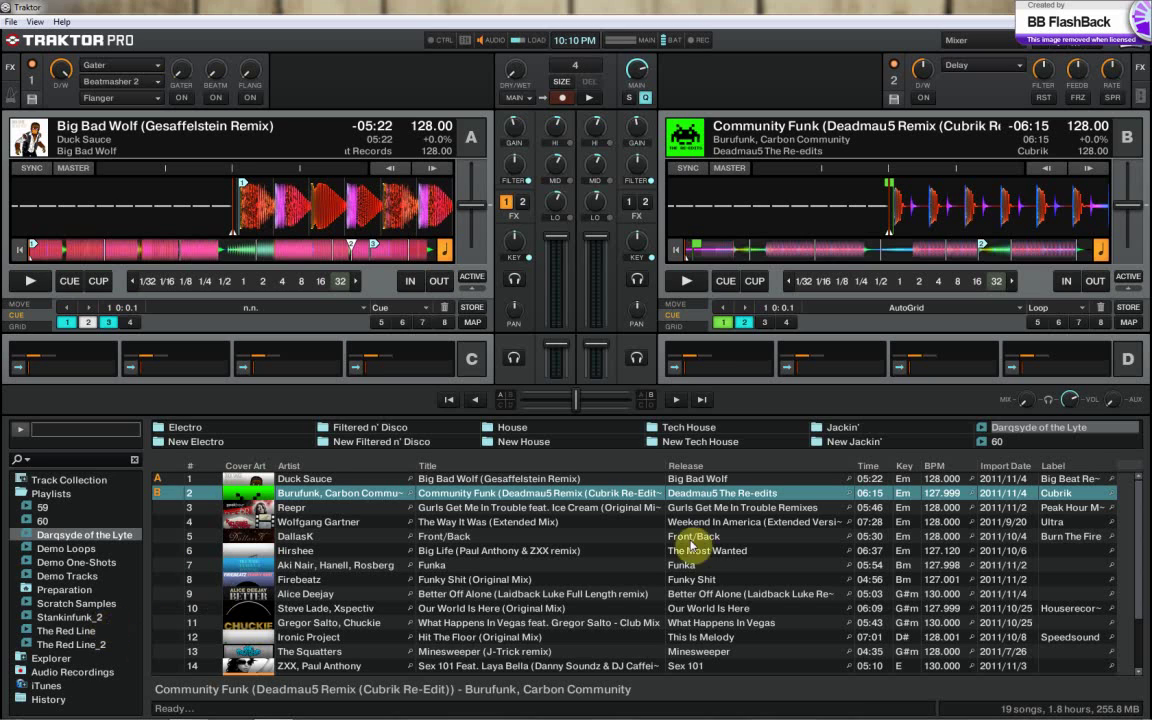
{"action": "mouse_move", "coordinate": [72, 700]}
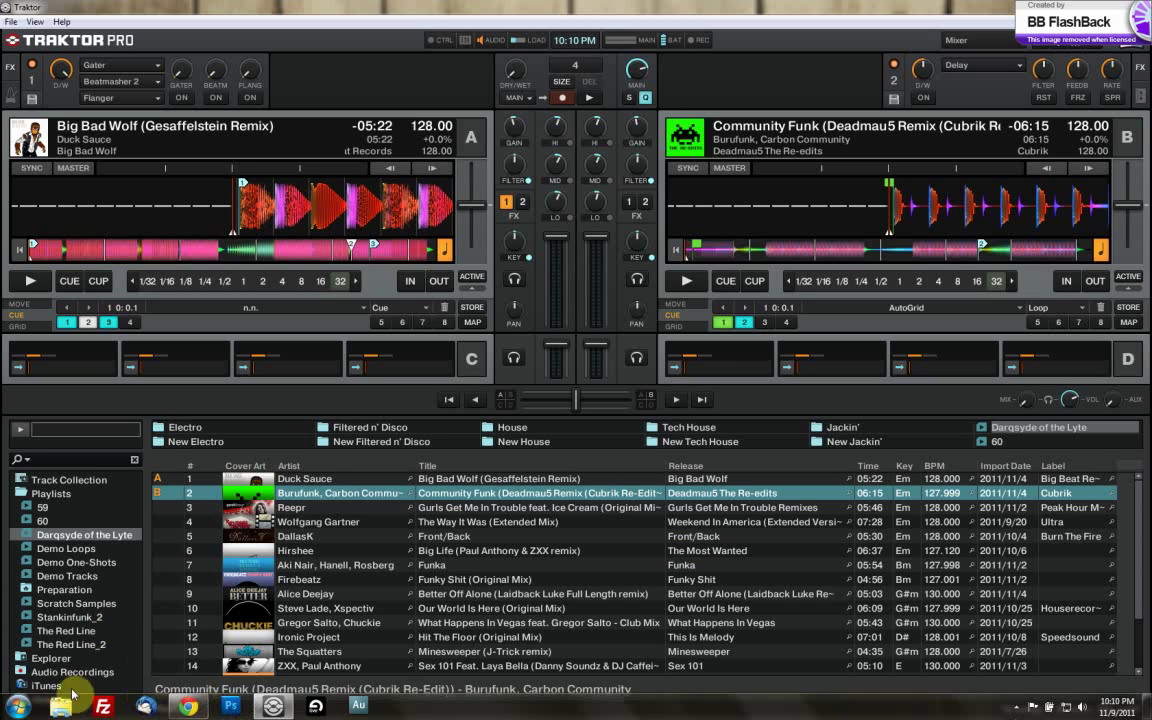
{"action": "left_click", "coordinate": [20, 705]}
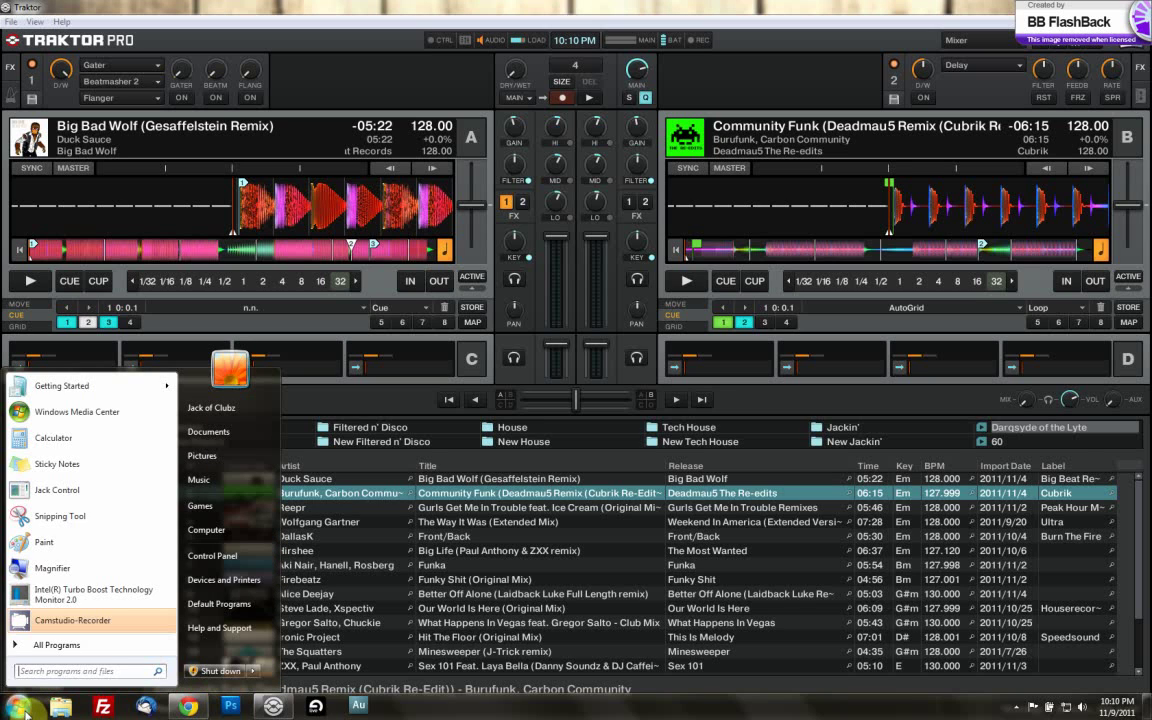
{"action": "left_click", "coordinate": [659, 14]}
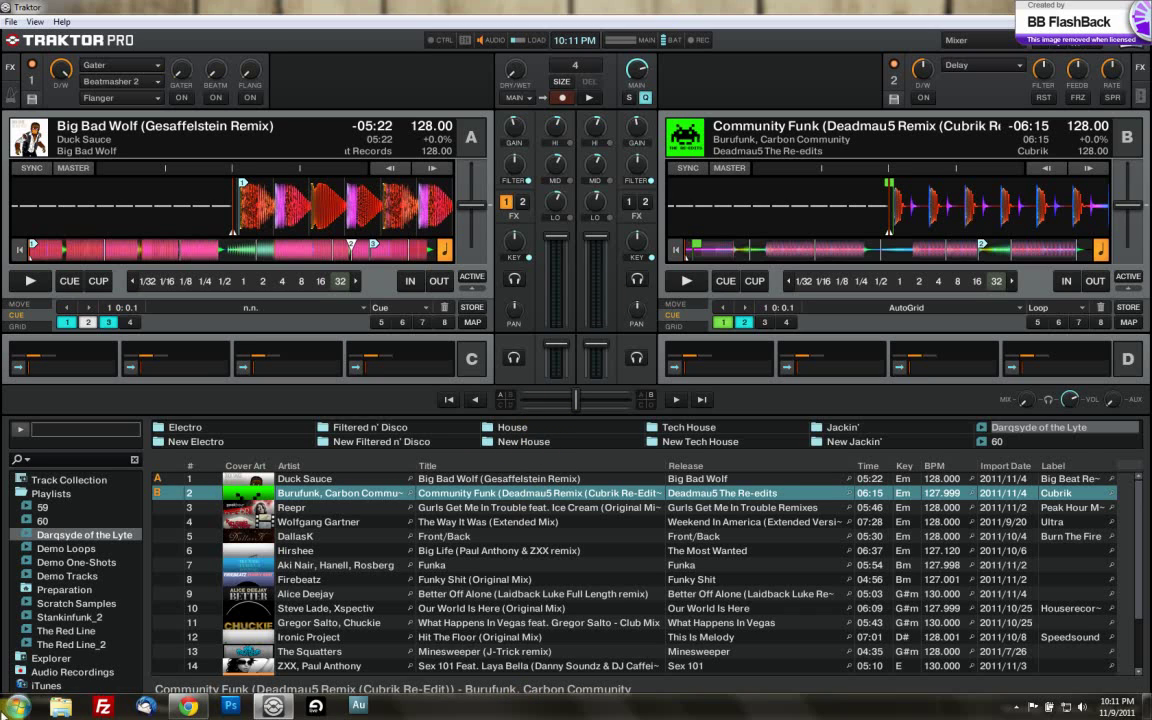
{"action": "left_click", "coordinate": [8, 706]}
{"action": "left_click", "coordinate": [45, 645]}
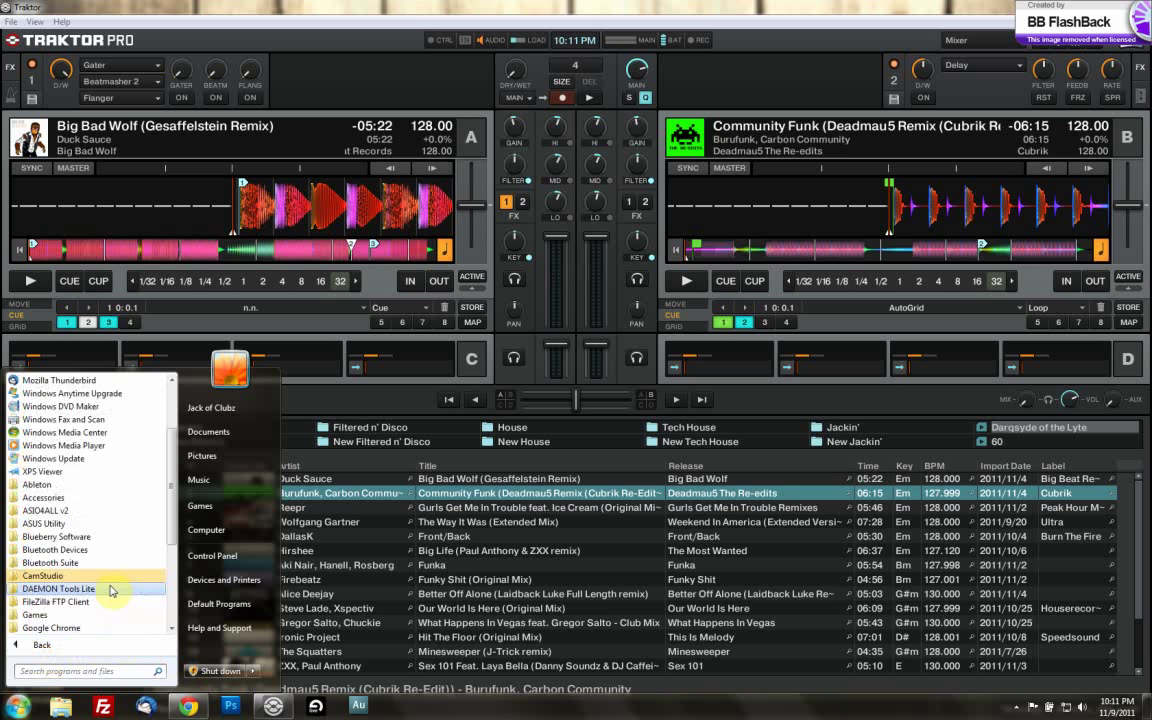
{"action": "scroll", "coordinate": [110, 587], "scroll_direction": "down", "scroll_amount": 4}
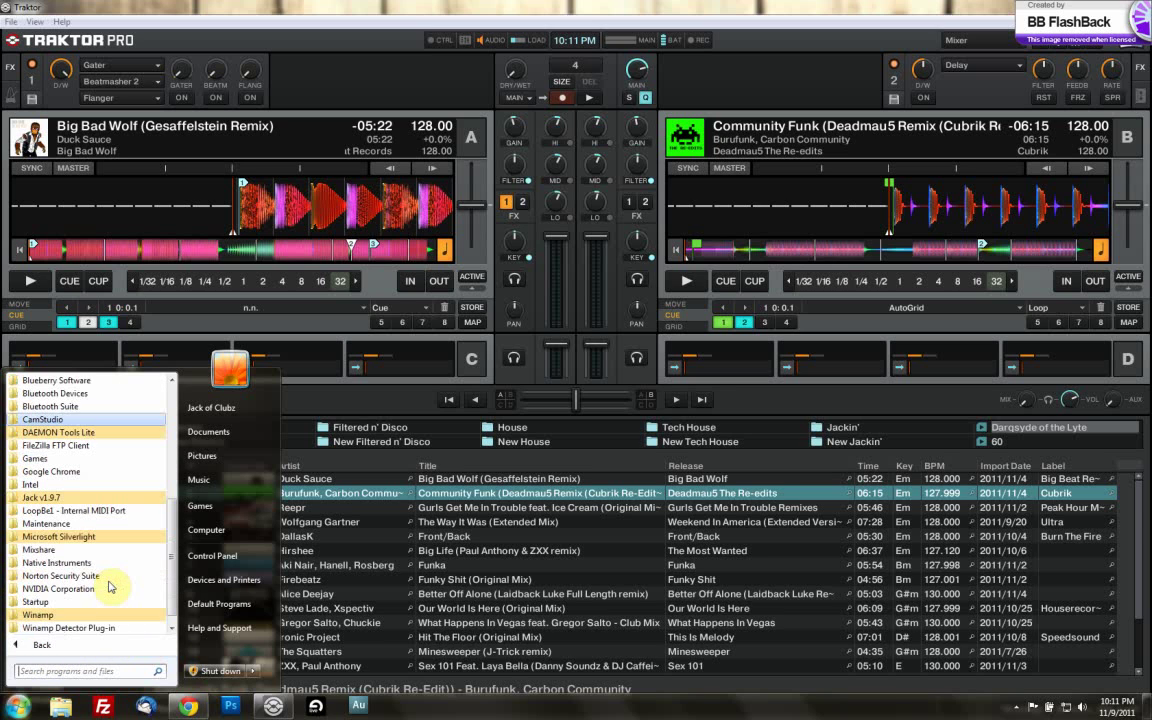
{"action": "scroll", "coordinate": [112, 586], "scroll_direction": "up", "scroll_amount": 6}
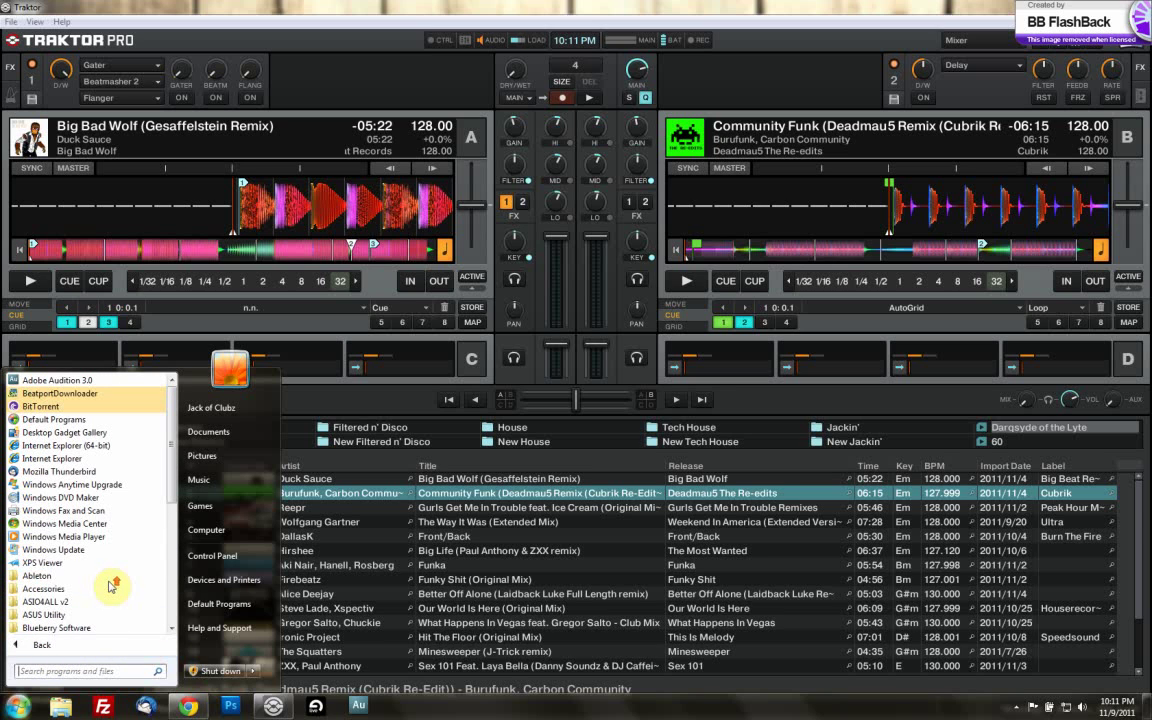
{"action": "left_click", "coordinate": [555, 453]}
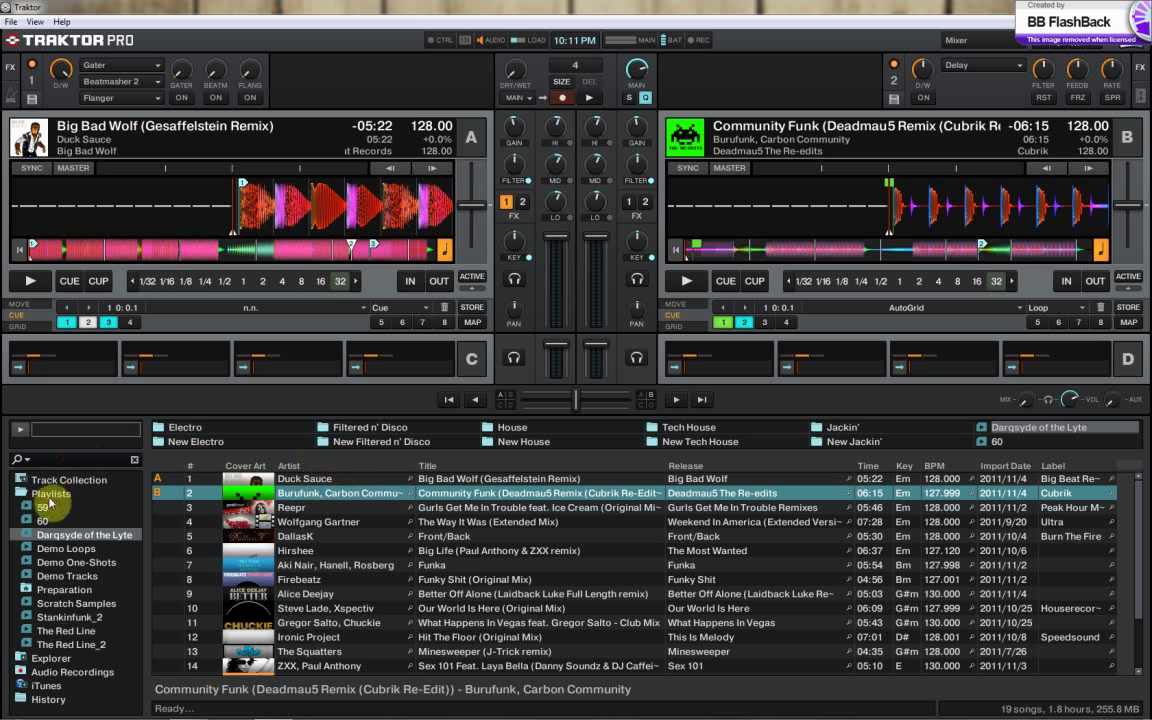
- Switch the browser tree to Explorer and expand the C: drive
{"action": "left_click", "coordinate": [60, 660]}
{"action": "scroll", "coordinate": [95, 615], "scroll_direction": "down", "scroll_amount": 3}
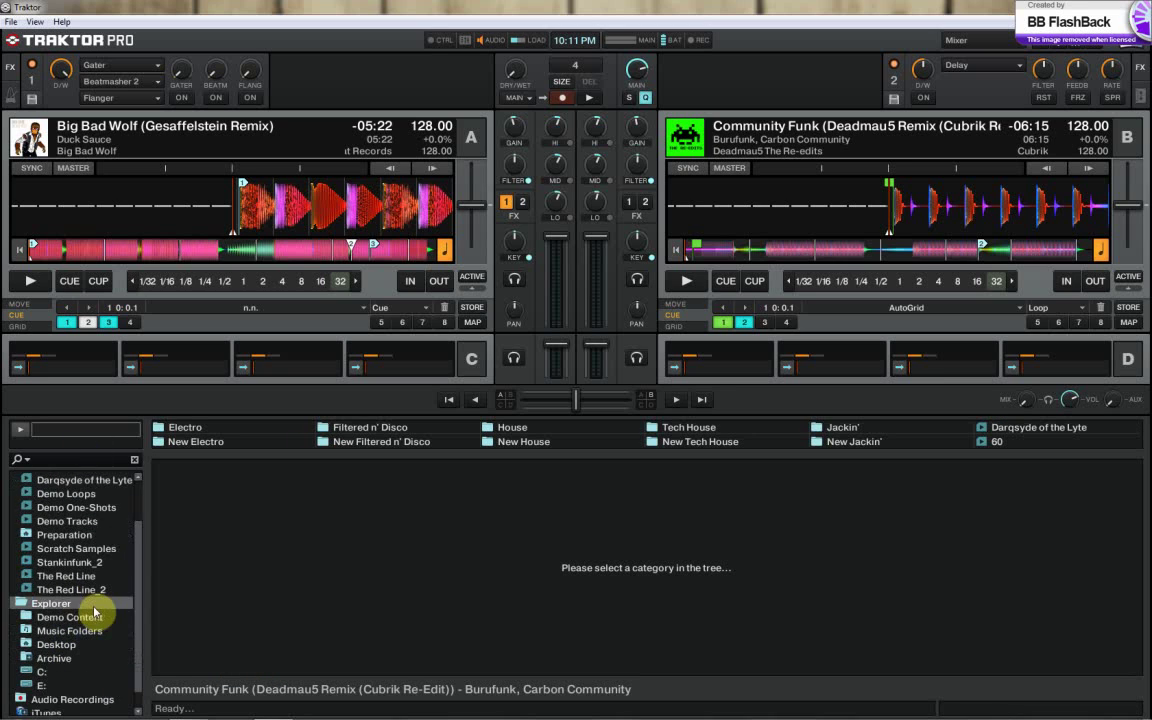
{"action": "left_click", "coordinate": [43, 655]}
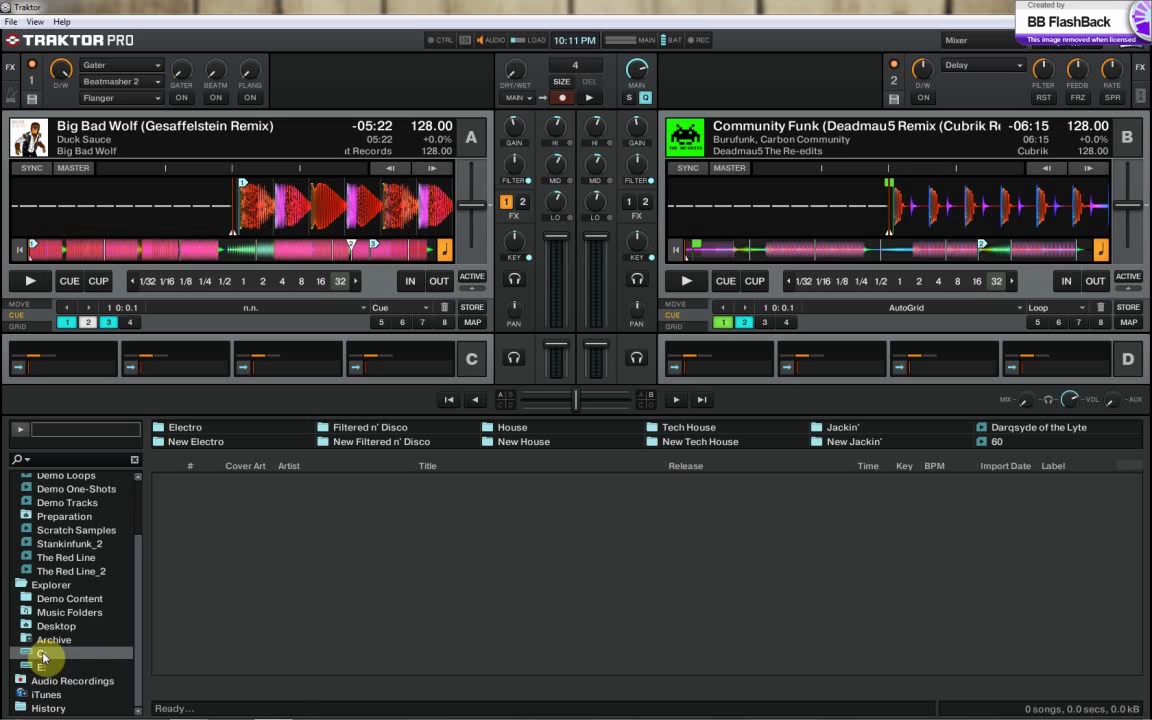
{"action": "scroll", "coordinate": [45, 656], "scroll_direction": "down", "scroll_amount": 5}
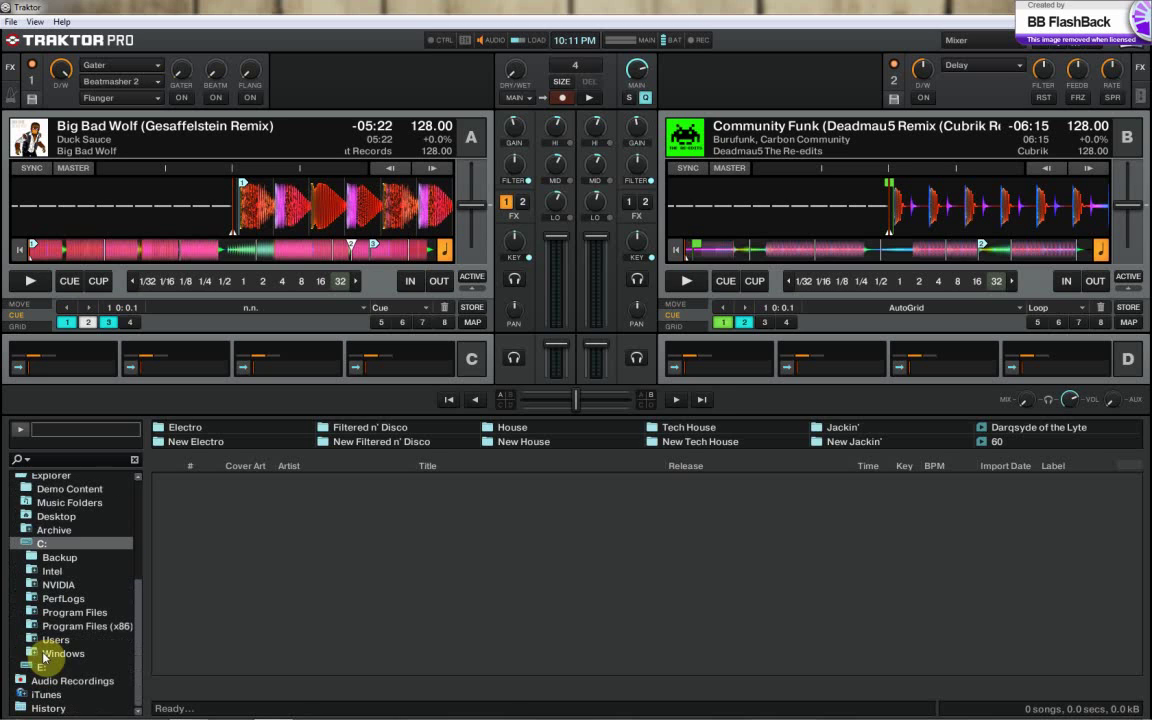
- Expand E: > Music and load the Filtered n' Disco folder's 598 songs
{"action": "left_click", "coordinate": [54, 547]}
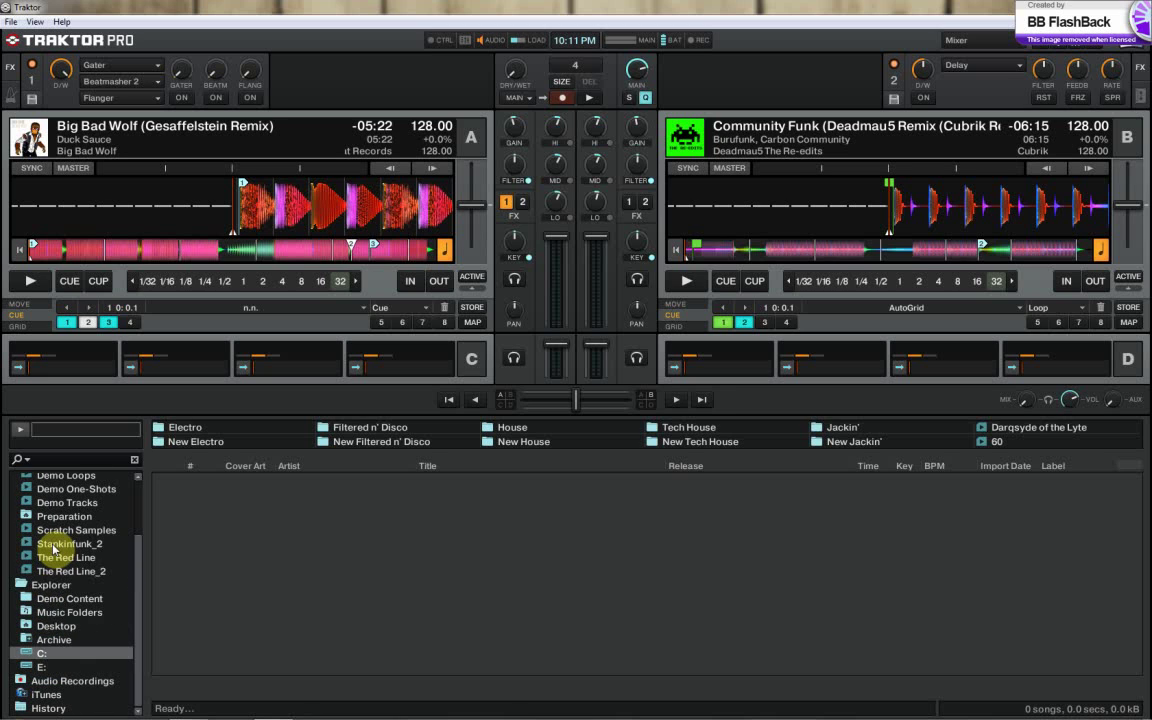
{"action": "left_click", "coordinate": [45, 667]}
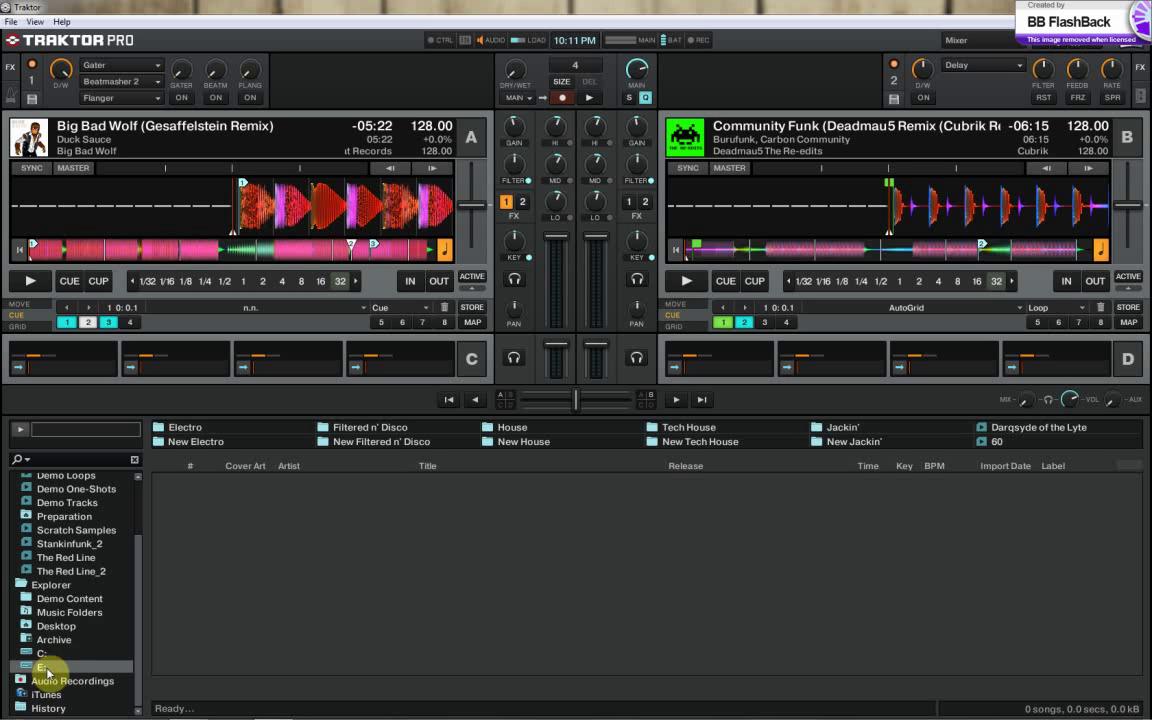
{"action": "left_click", "coordinate": [46, 655]}
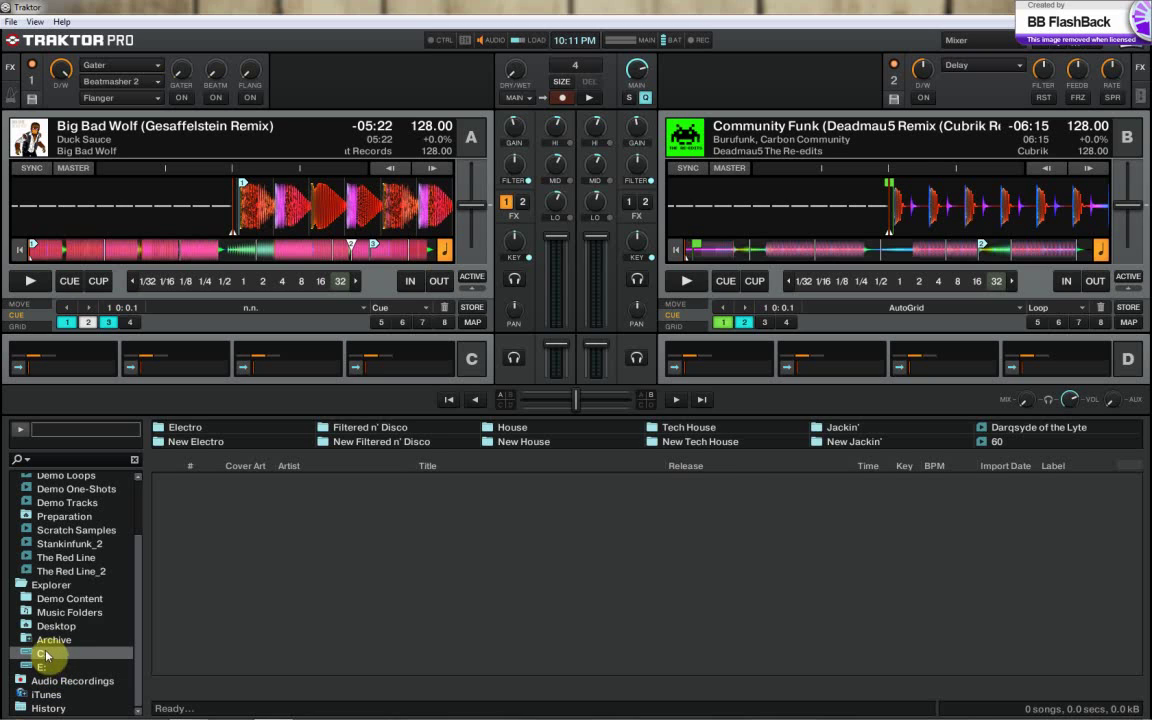
{"action": "left_click", "coordinate": [50, 667]}
{"action": "left_click", "coordinate": [50, 667]}
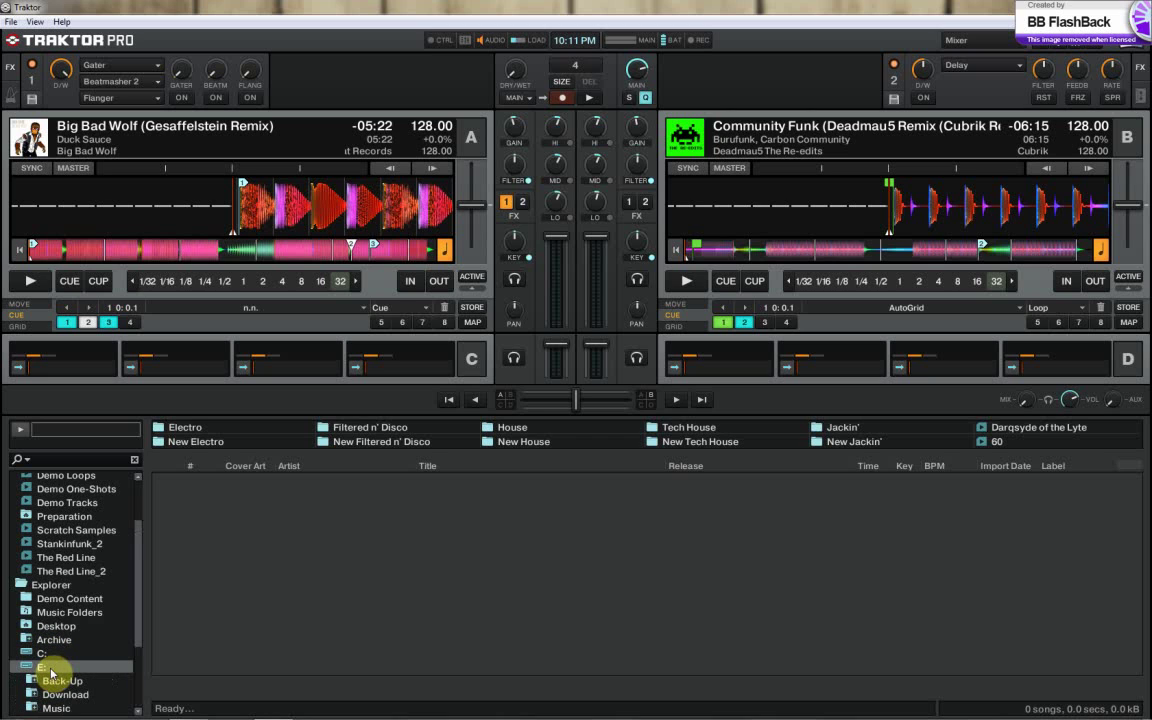
{"action": "scroll", "coordinate": [50, 660], "scroll_direction": "down", "scroll_amount": 3}
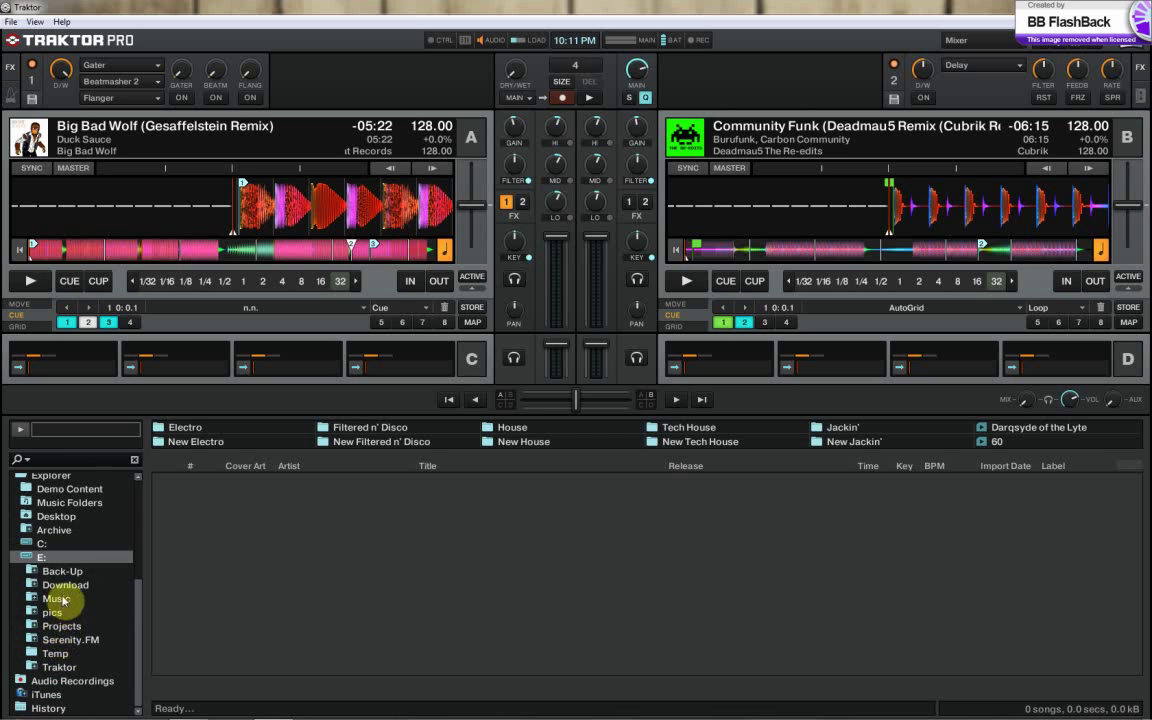
{"action": "left_click", "coordinate": [58, 598]}
{"action": "scroll", "coordinate": [63, 603], "scroll_direction": "down", "scroll_amount": 2}
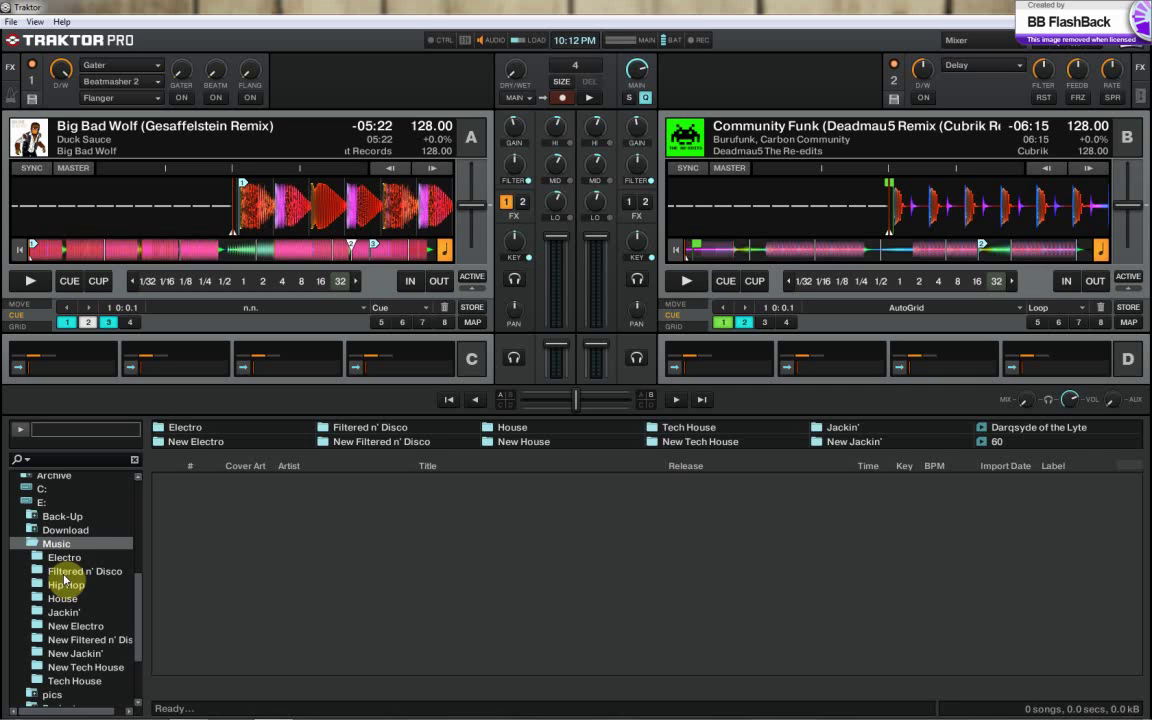
{"action": "left_click", "coordinate": [66, 573]}
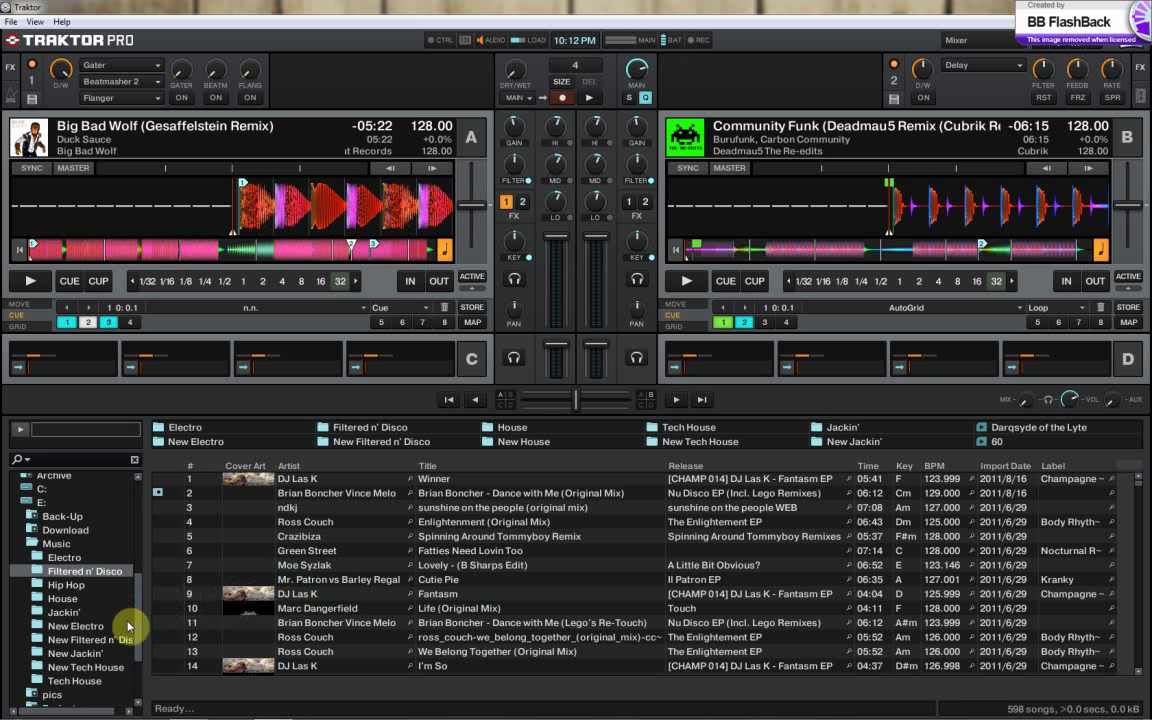
- Select C: and expand Music Folders to reveal the user's genre subfolders like Electro and Tech House
{"action": "scroll", "coordinate": [141, 595], "scroll_direction": "up", "scroll_amount": 5}
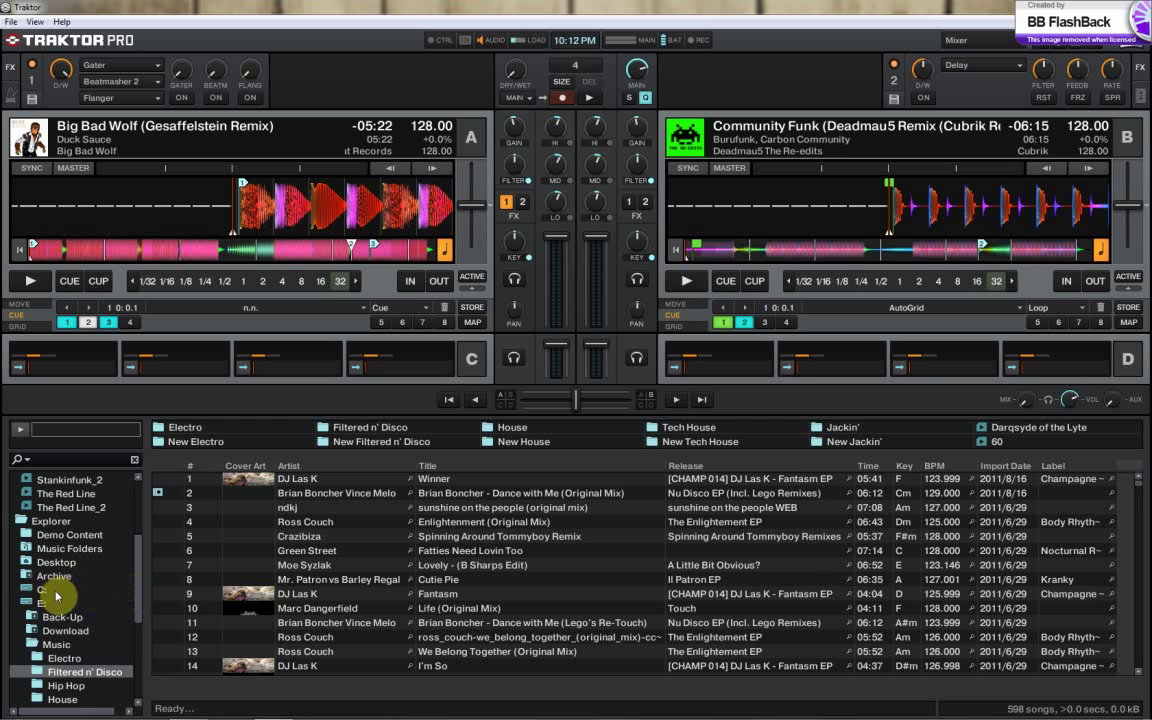
{"action": "left_click", "coordinate": [55, 590]}
{"action": "scroll", "coordinate": [55, 580], "scroll_direction": "up", "scroll_amount": 4}
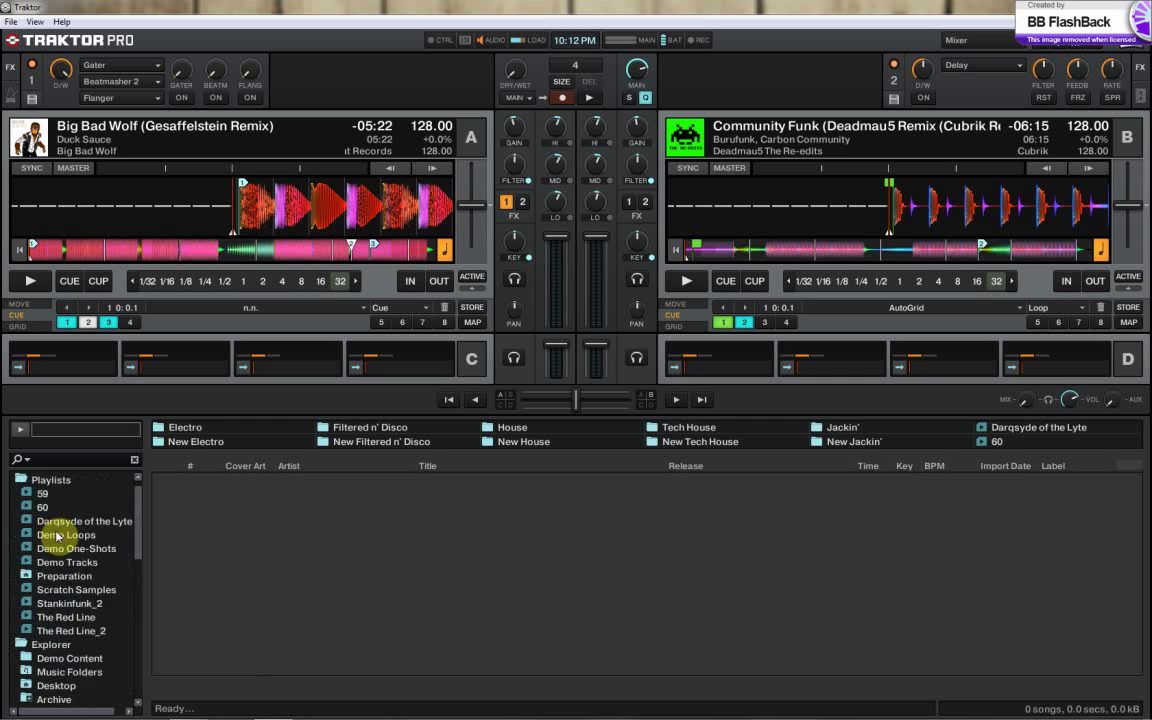
{"action": "scroll", "coordinate": [57, 537], "scroll_direction": "down", "scroll_amount": 2}
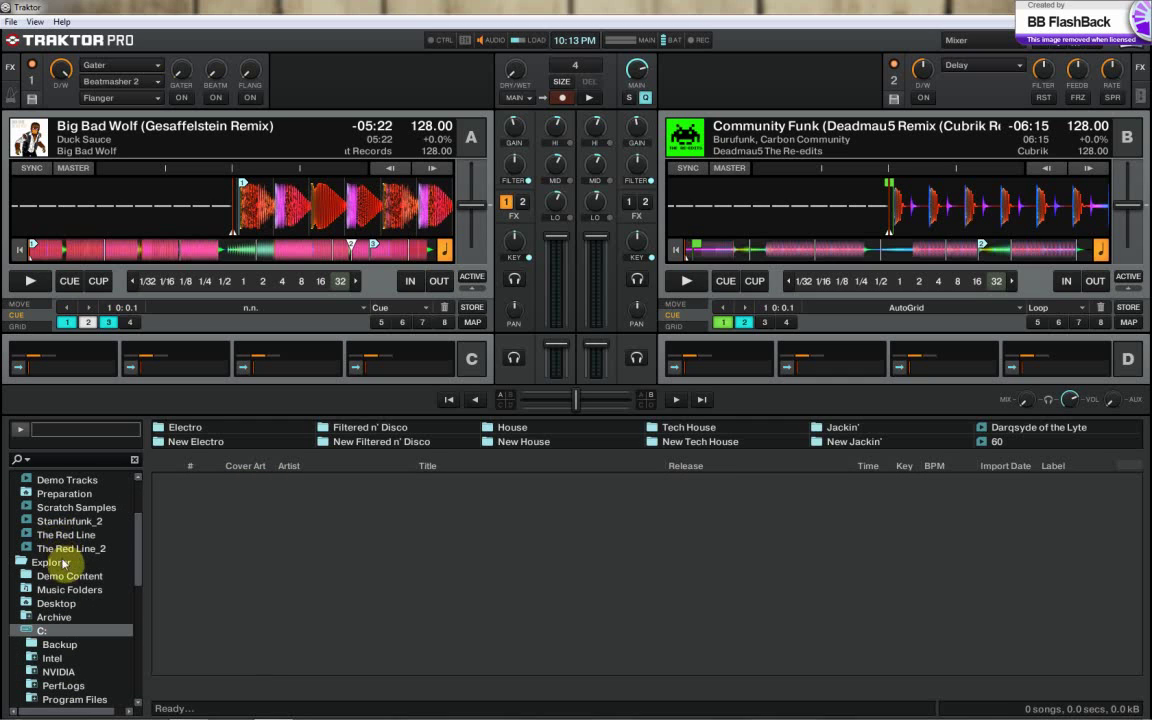
{"action": "left_click", "coordinate": [69, 590]}
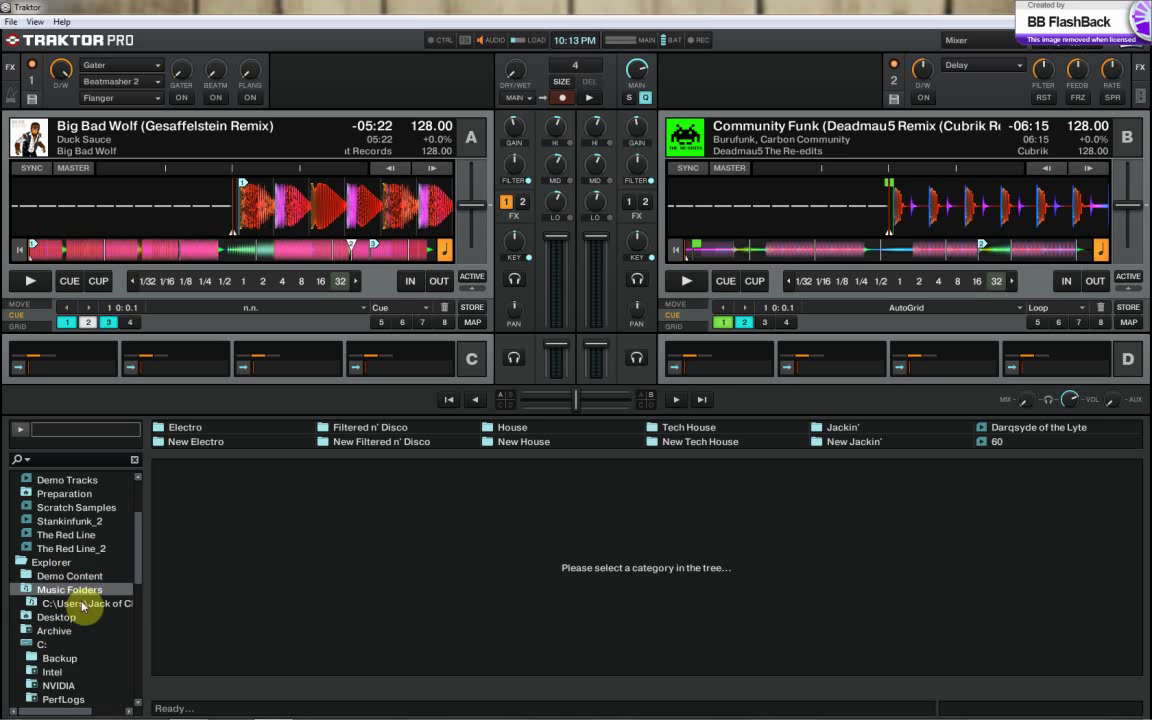
{"action": "left_click", "coordinate": [80, 603]}
{"action": "scroll", "coordinate": [86, 560], "scroll_direction": "down", "scroll_amount": 1}
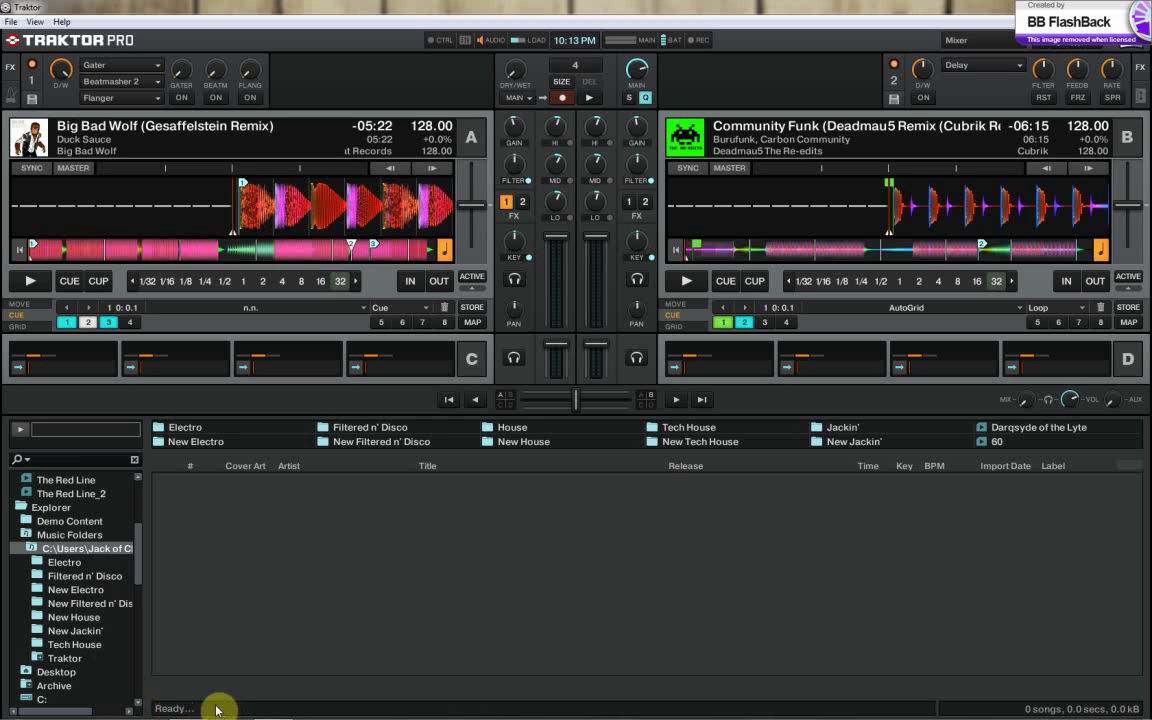
- Load Filtered n' Disco from the C: music folder and scroll through its 598 tracks
{"action": "left_click", "coordinate": [63, 578]}
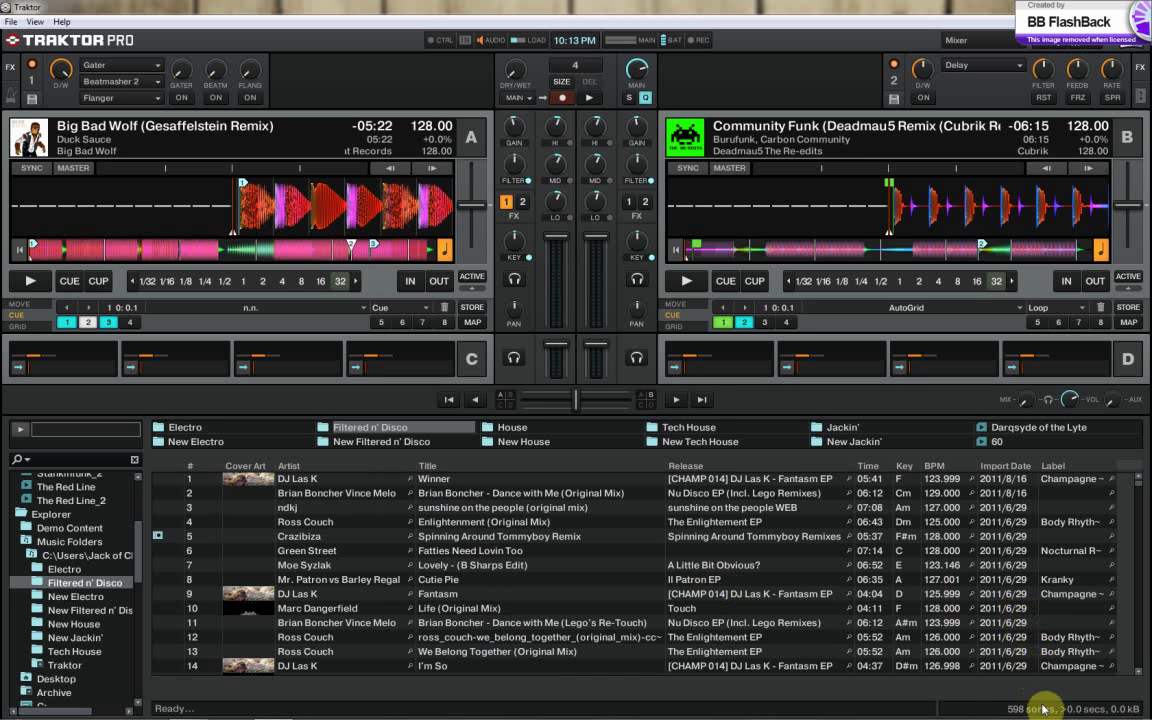
{"action": "scroll", "coordinate": [586, 512], "scroll_direction": "down", "scroll_amount": 1}
{"action": "scroll", "coordinate": [584, 580], "scroll_direction": "up", "scroll_amount": 1}
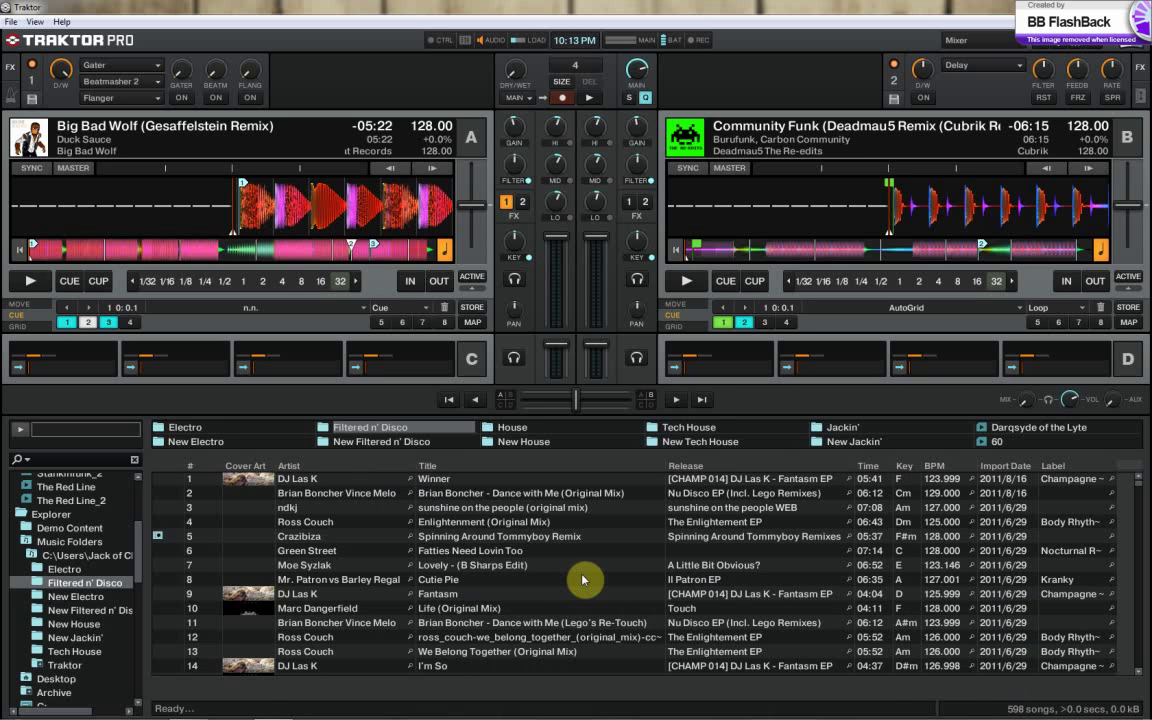
{"action": "scroll", "coordinate": [585, 580], "scroll_direction": "down", "scroll_amount": 2}
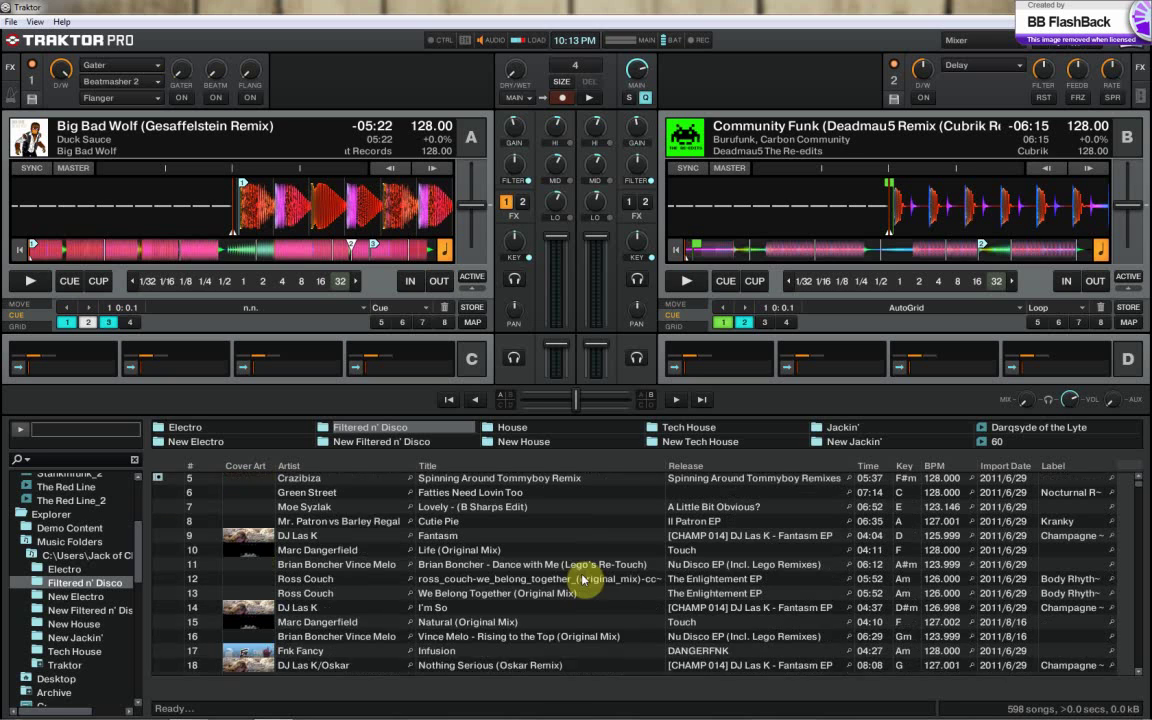
{"action": "scroll", "coordinate": [578, 630], "scroll_direction": "up", "scroll_amount": 2}
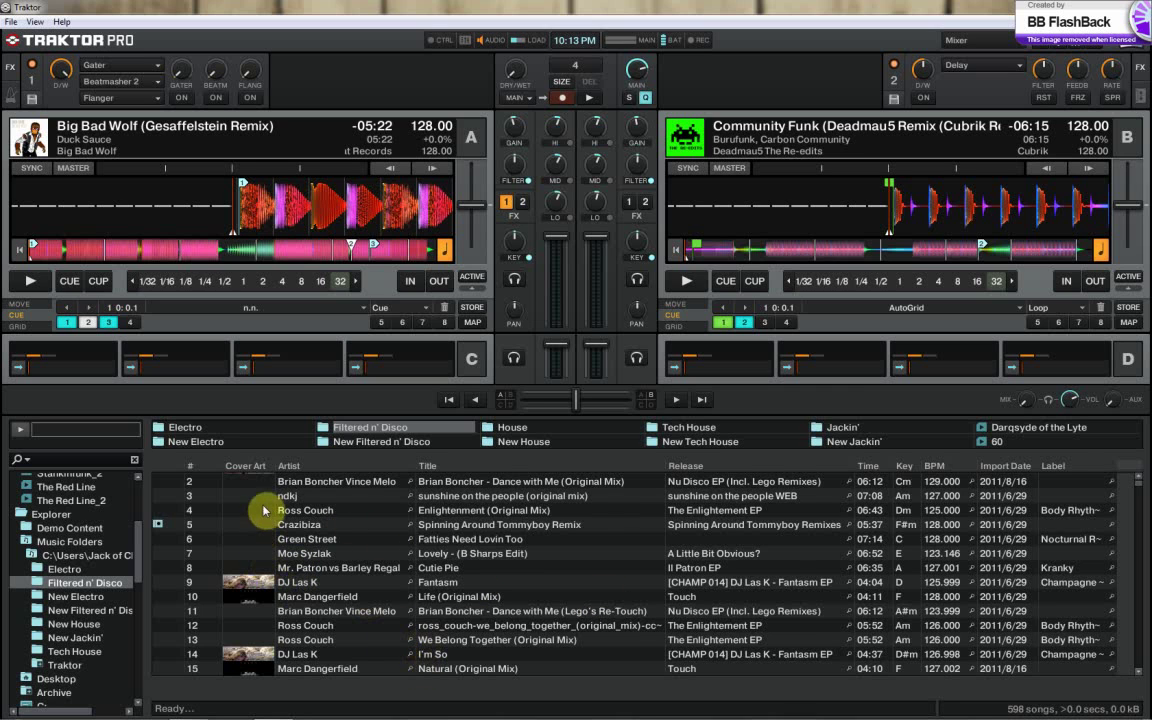
{"action": "scroll", "coordinate": [308, 524], "scroll_direction": "up", "scroll_amount": 1}
{"action": "scroll", "coordinate": [309, 480], "scroll_direction": "down", "scroll_amount": 3}
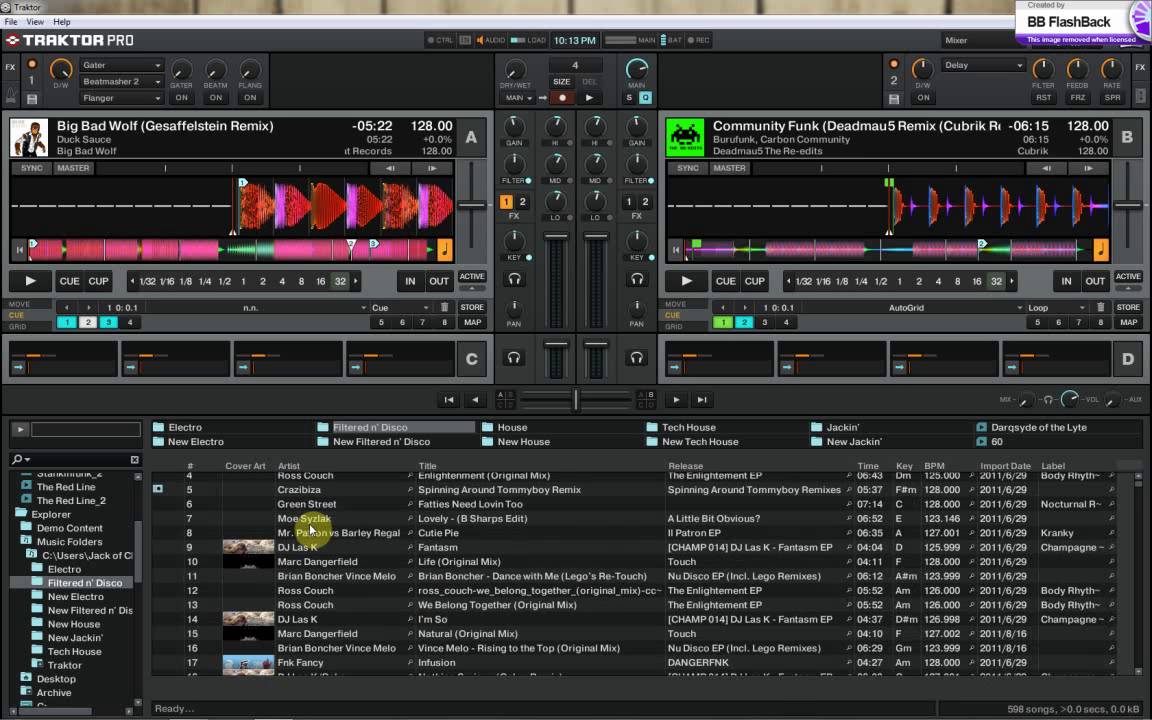
{"action": "scroll", "coordinate": [303, 527], "scroll_direction": "up", "scroll_amount": 3}
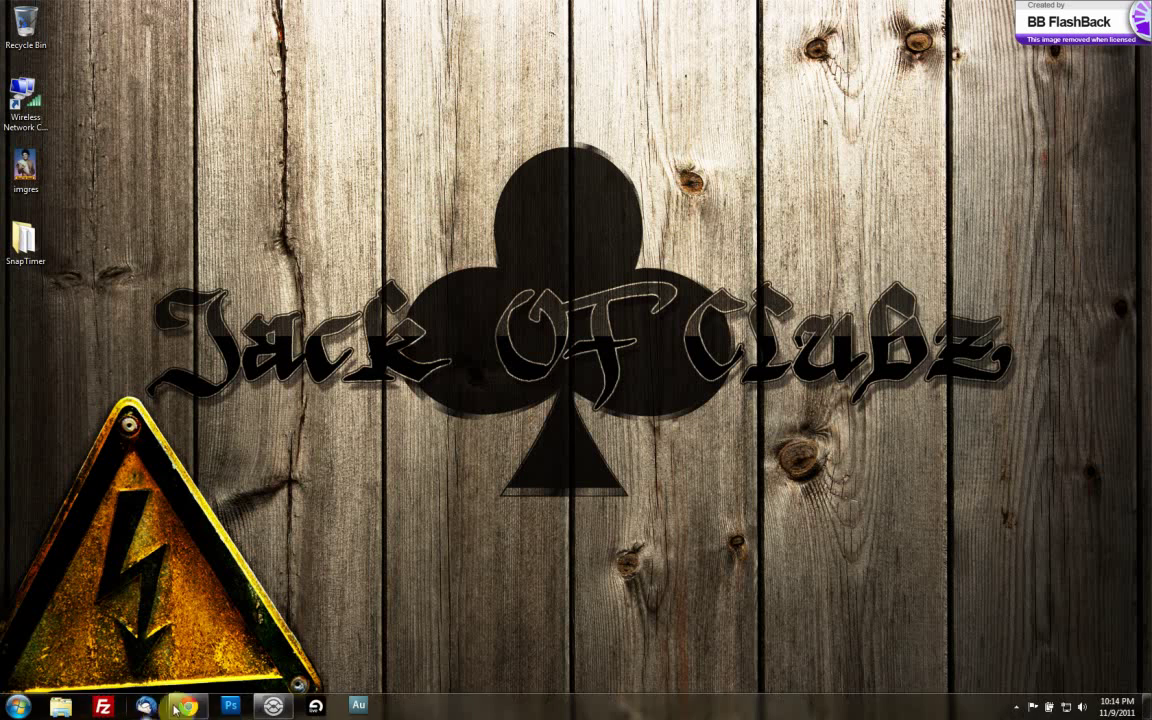
- Switch back to Chrome showing the Crucial 64GB m4 SSD page
{"action": "left_click", "coordinate": [188, 706]}
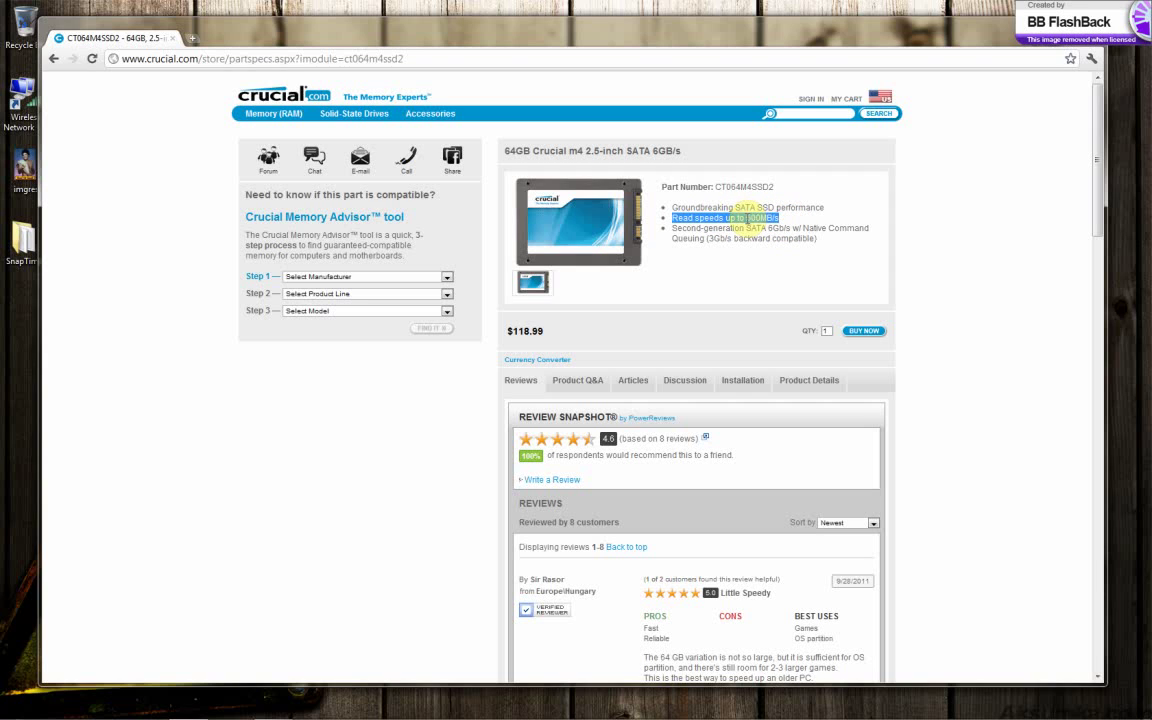
- Highlight and clear the 'Read speeds up to 500MB/s' bullet on the Crucial page a couple of times
{"action": "left_click", "coordinate": [745, 217]}
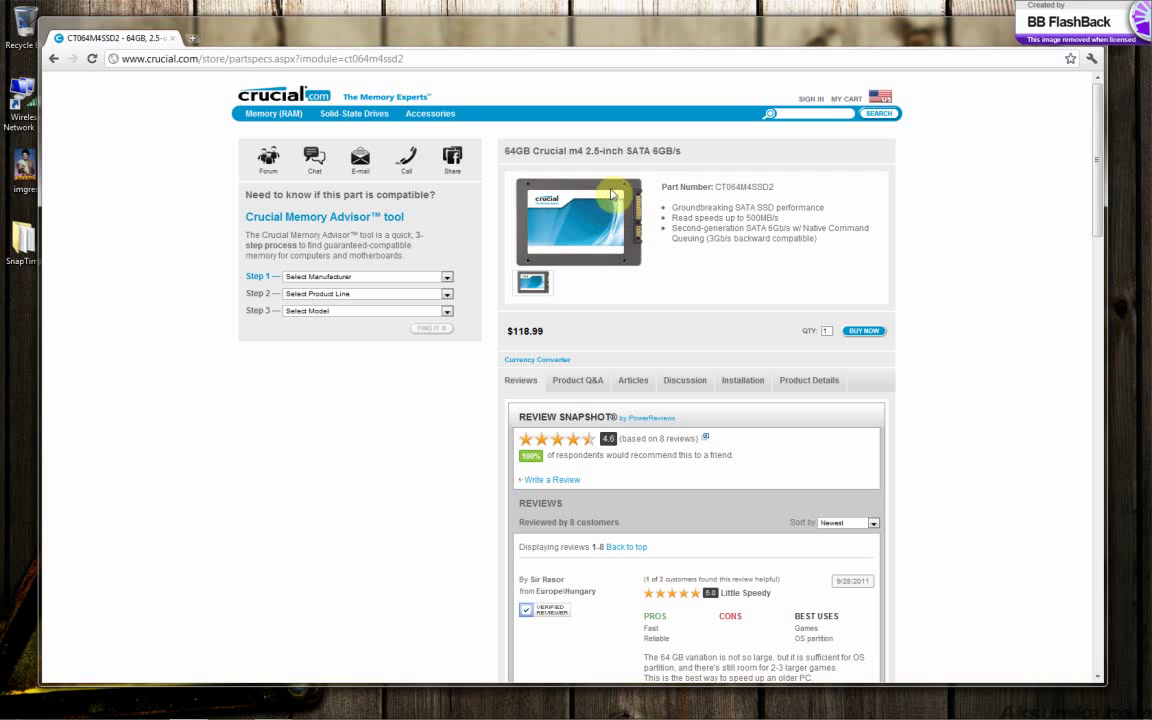
{"action": "left_click_drag", "start_coordinate": [673, 218], "coordinate": [784, 222]}
{"action": "left_click", "coordinate": [679, 218]}
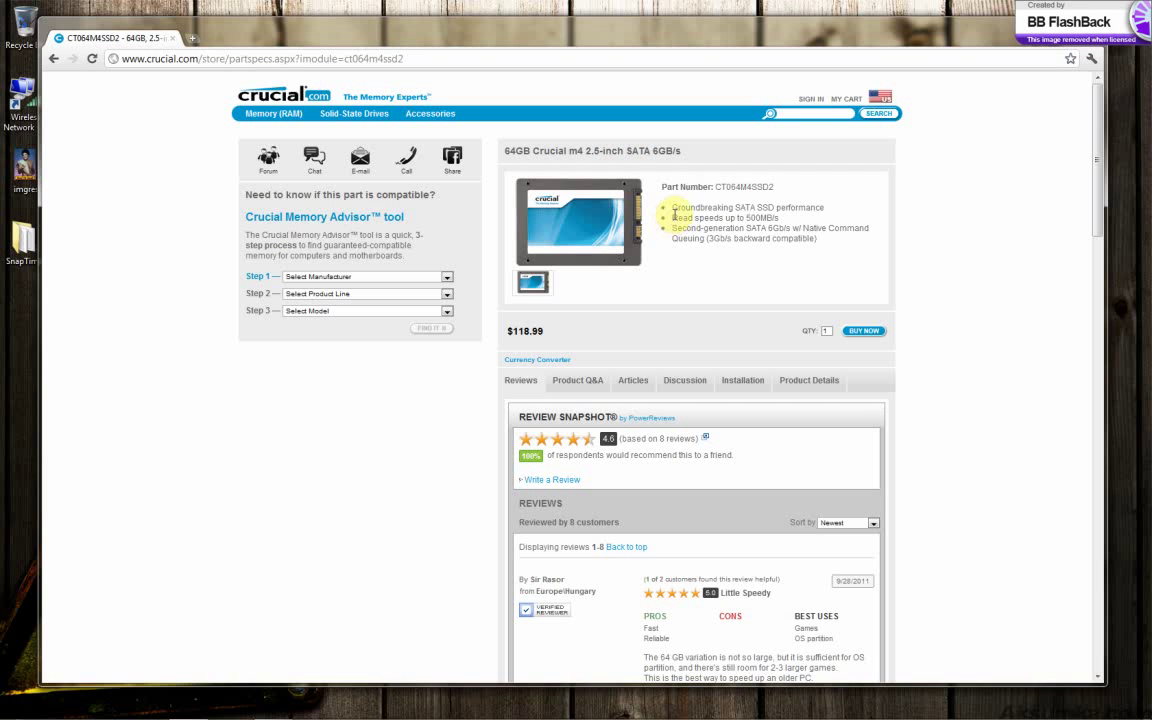
{"action": "left_click_drag", "start_coordinate": [673, 217], "coordinate": [788, 228]}
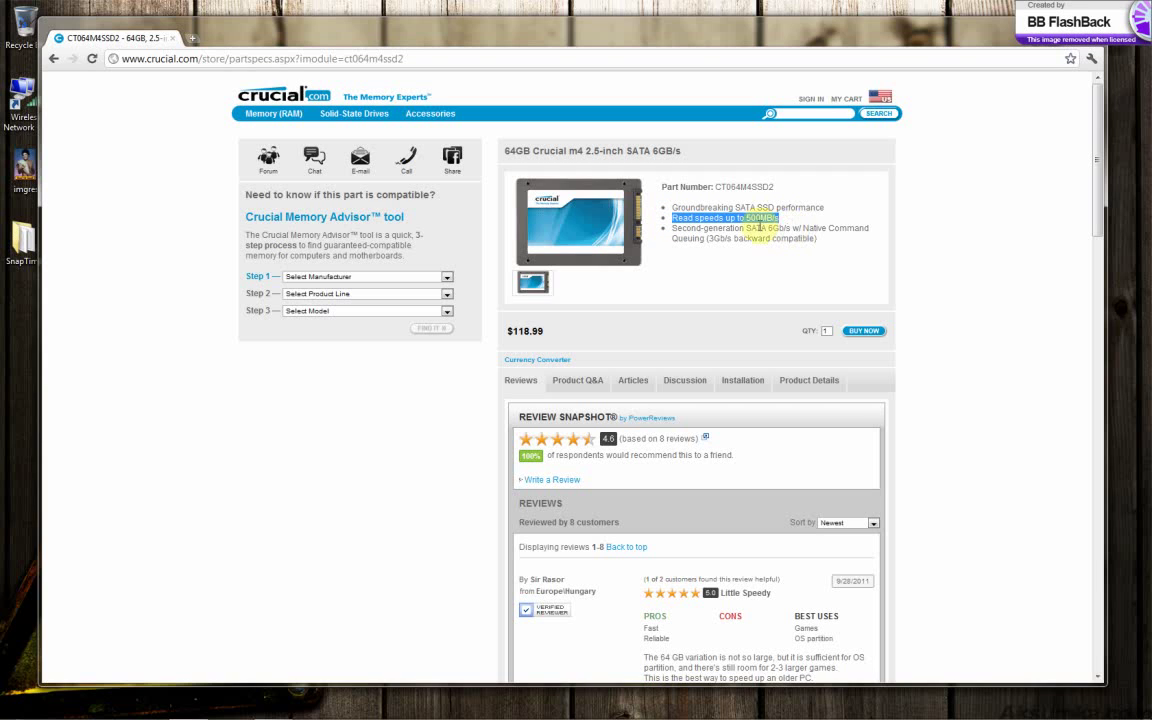
{"action": "left_click", "coordinate": [750, 218]}
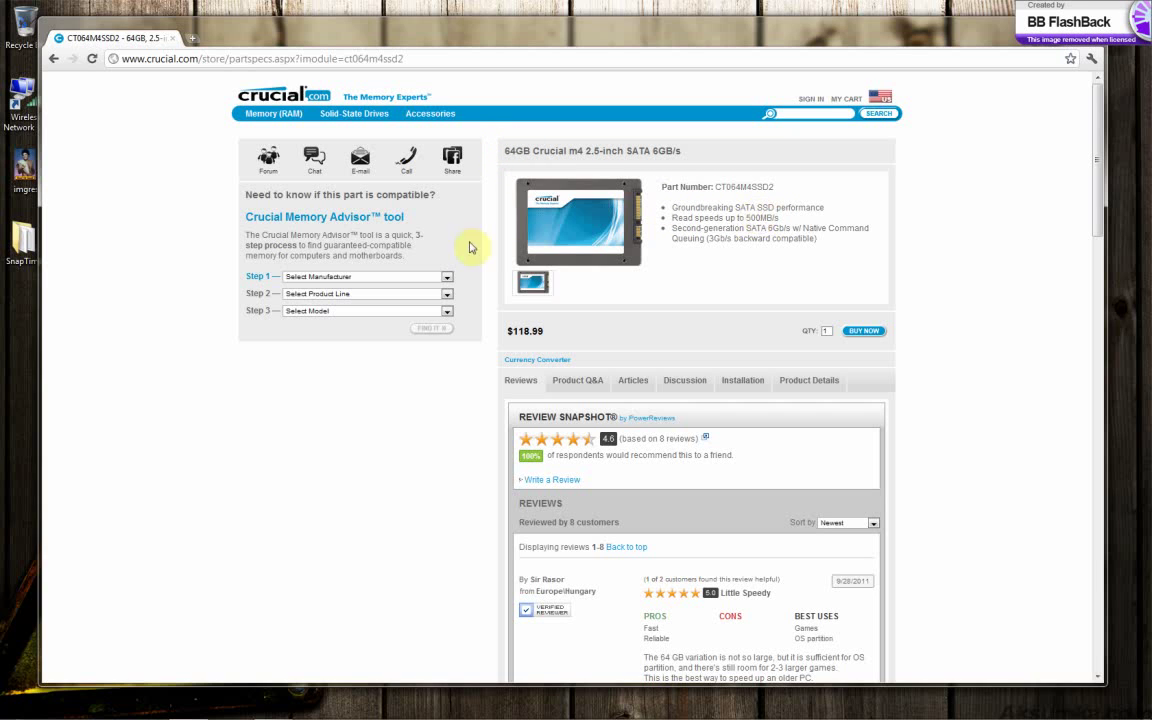
- Minimise Chrome from the taskbar, hiding the Crucial.com page to reveal the Jack of Clubz desktop
{"action": "mouse_move", "coordinate": [258, 706]}
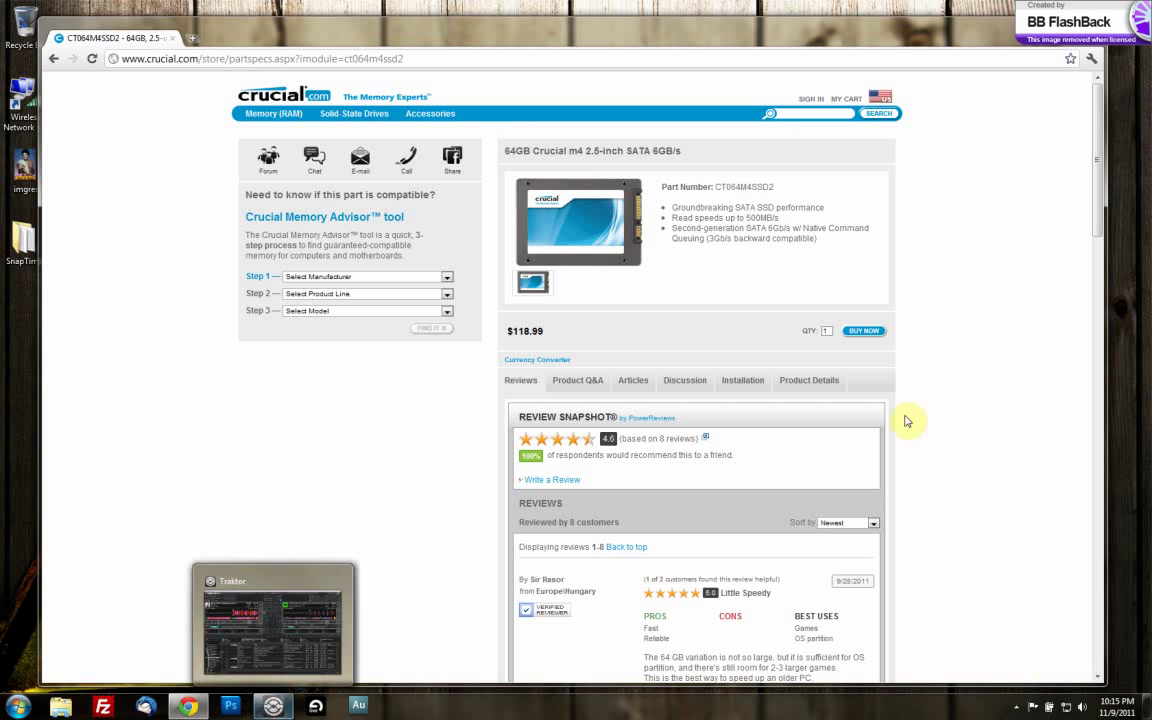
{"action": "left_click", "coordinate": [265, 706]}
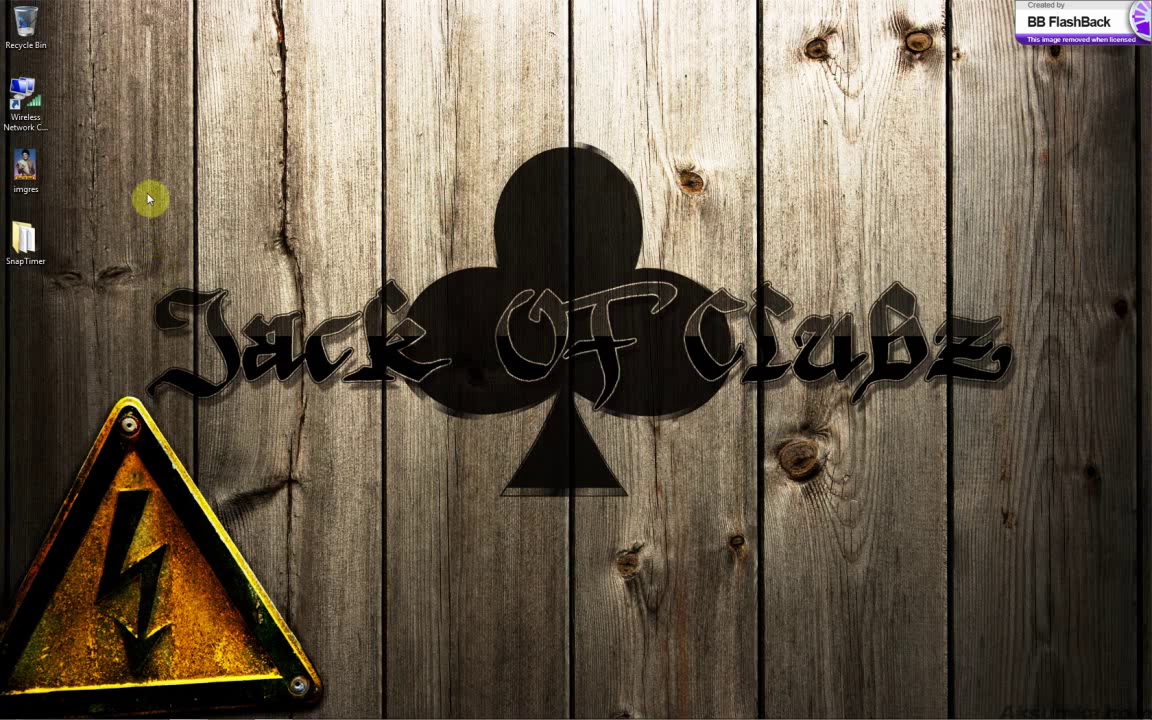
{"action": "mouse_move", "coordinate": [330, 712]}
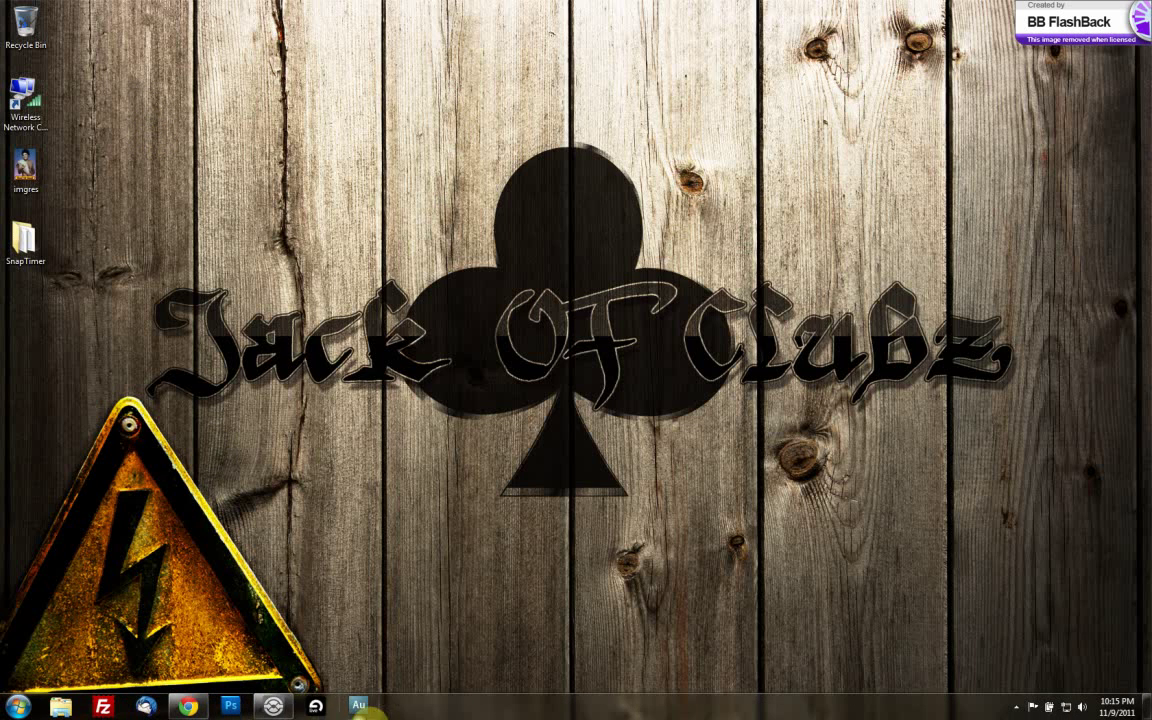